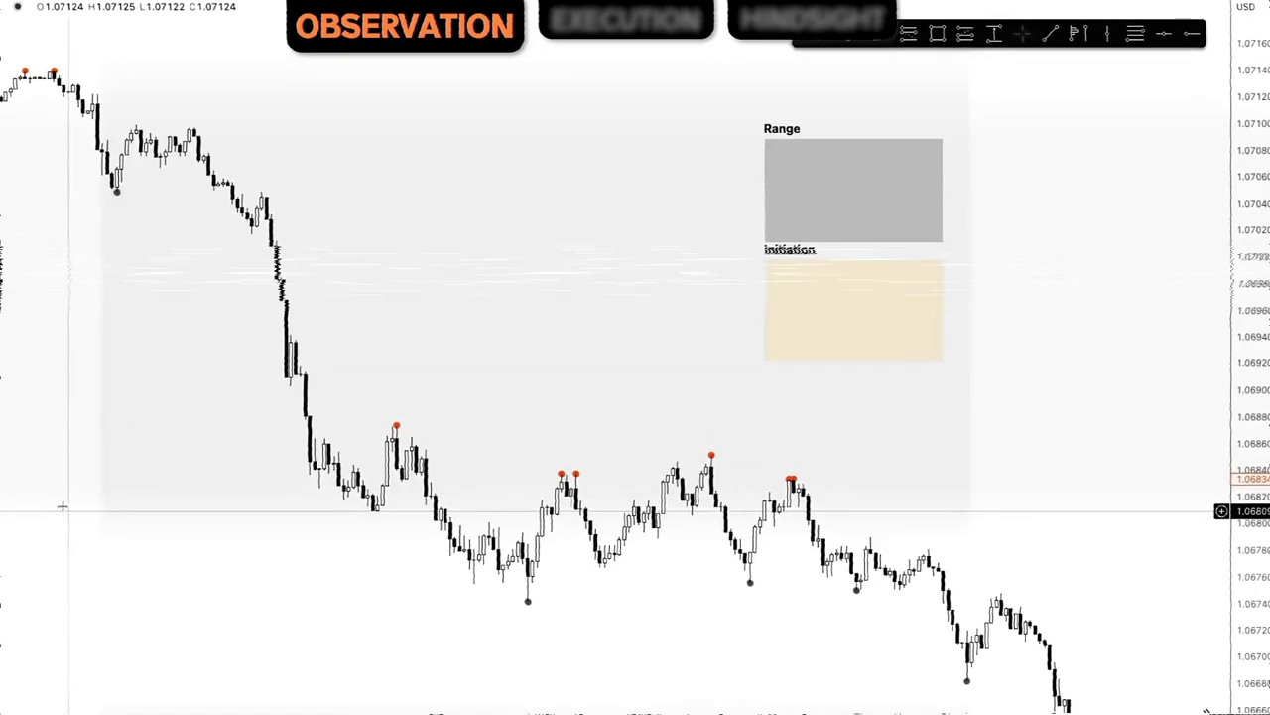
Step: Draw a freehand zigzag across the Range example box and a rise-then-sharp-drop curve through the Initiation example box
{"action": "left_click", "coordinate": [756, 57]}
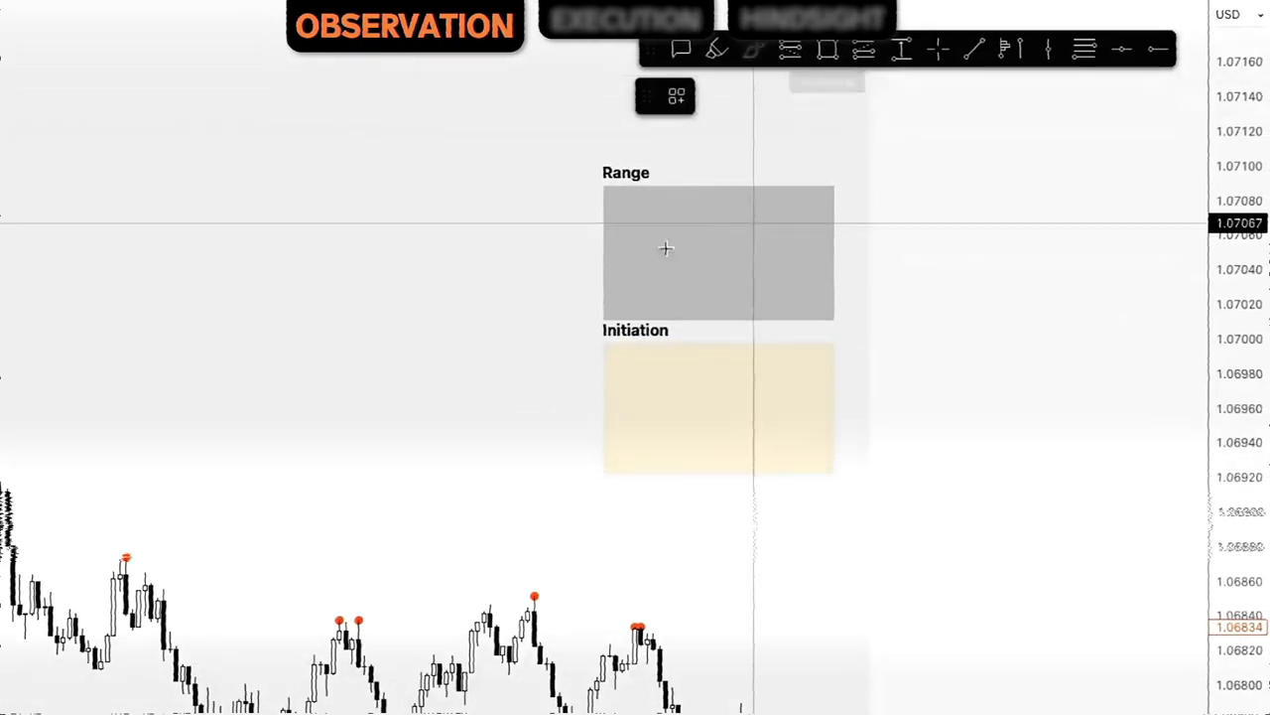
{"action": "mouse_move", "coordinate": [589, 305]}
{"action": "left_mouse_down"}
{"action": "mouse_move", "coordinate": [618, 210]}
{"action": "mouse_move", "coordinate": [640, 297]}
{"action": "mouse_move", "coordinate": [675, 233]}
{"action": "mouse_move", "coordinate": [730, 238]}
{"action": "mouse_move", "coordinate": [763, 291]}
{"action": "mouse_move", "coordinate": [805, 289]}
{"action": "mouse_move", "coordinate": [842, 236]}
{"action": "left_mouse_up"}
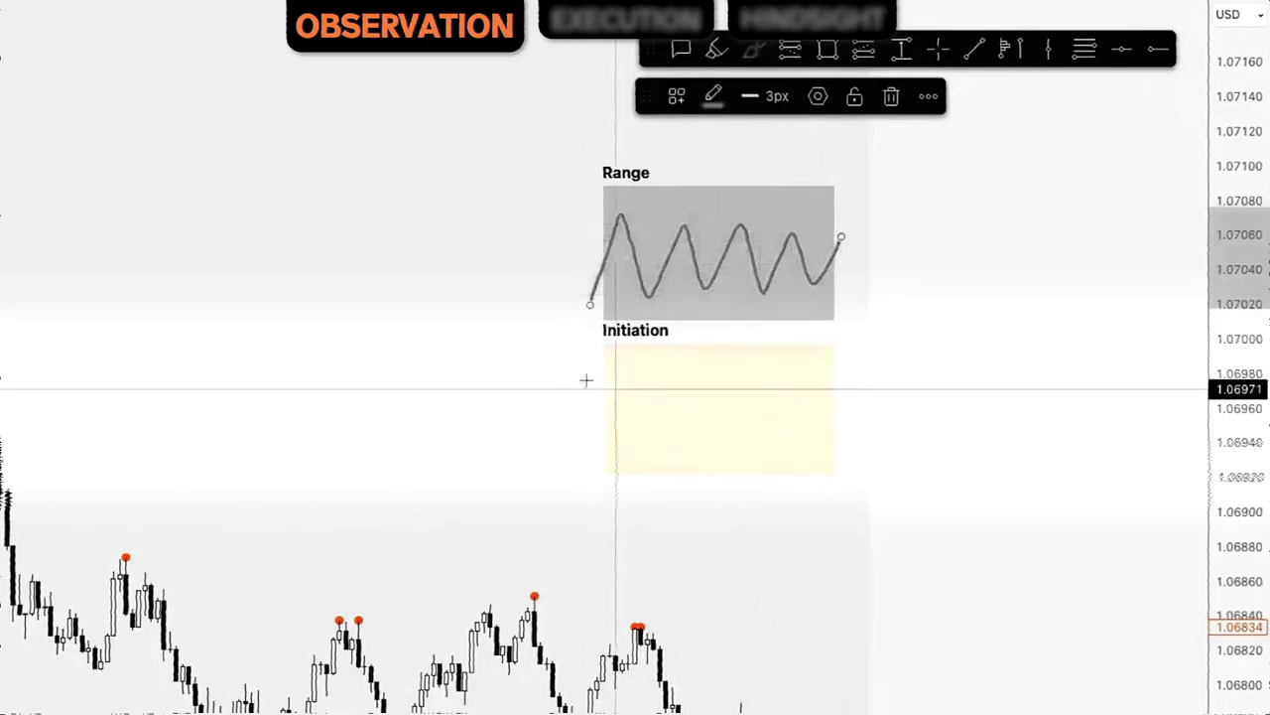
{"action": "mouse_move", "coordinate": [557, 444]}
{"action": "left_mouse_down"}
{"action": "mouse_move", "coordinate": [649, 351]}
{"action": "mouse_move", "coordinate": [696, 404]}
{"action": "mouse_move", "coordinate": [712, 600]}
{"action": "left_mouse_up"}
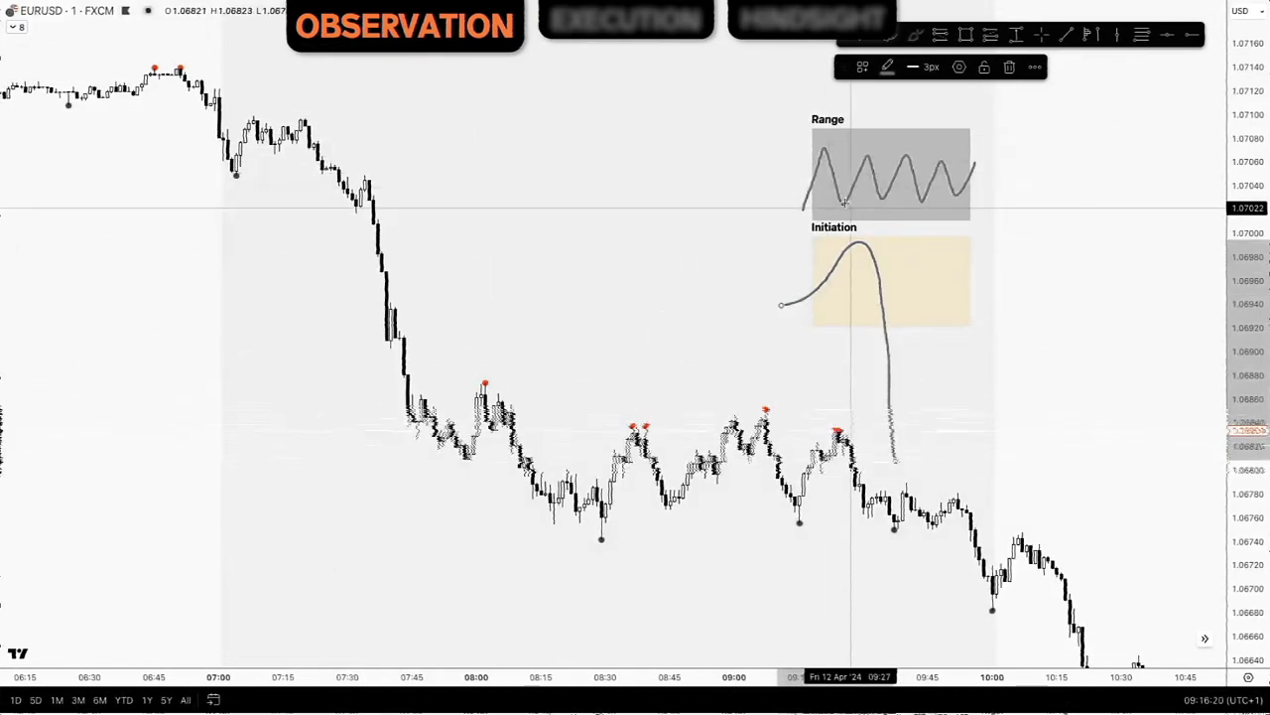
Step: Place a copy of the Range box over the 07:00–07:20 consolidation and an Initiation copy over the drop following it
{"action": "left_click_drag", "start_coordinate": [943, 218], "coordinate": [755, 217]}
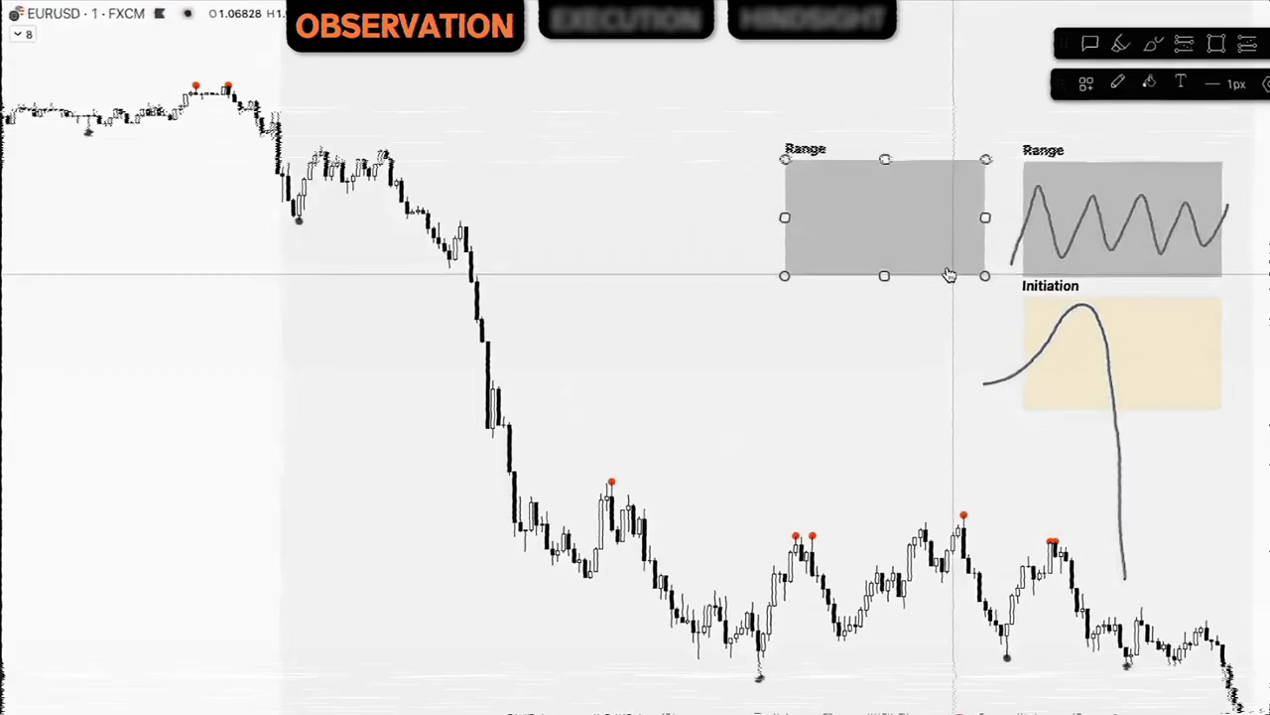
{"action": "left_click_drag", "start_coordinate": [1029, 298], "coordinate": [740, 231]}
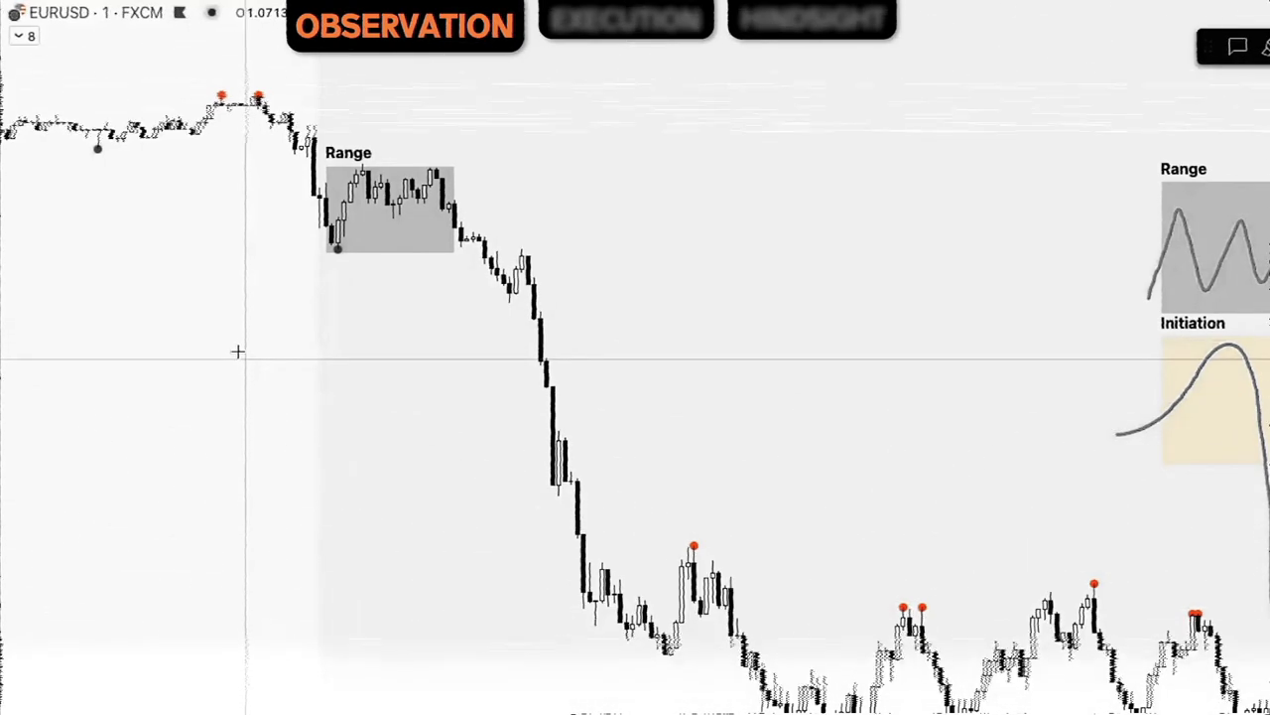
{"action": "mouse_move", "coordinate": [1269, 452]}
{"action": "left_mouse_down"}
{"action": "mouse_move", "coordinate": [675, 369]}
{"action": "mouse_move", "coordinate": [585, 291]}
{"action": "mouse_move", "coordinate": [553, 525]}
{"action": "mouse_move", "coordinate": [560, 513]}
{"action": "left_mouse_up"}
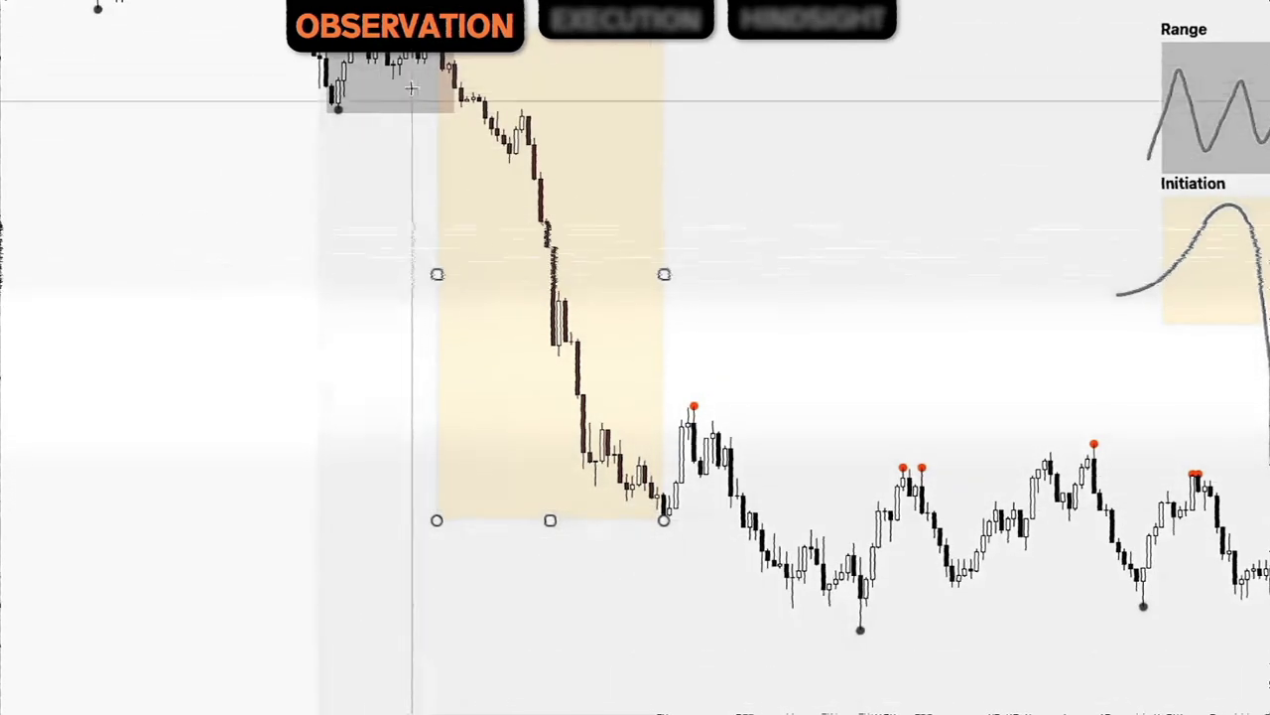
{"action": "left_click", "coordinate": [837, 326]}
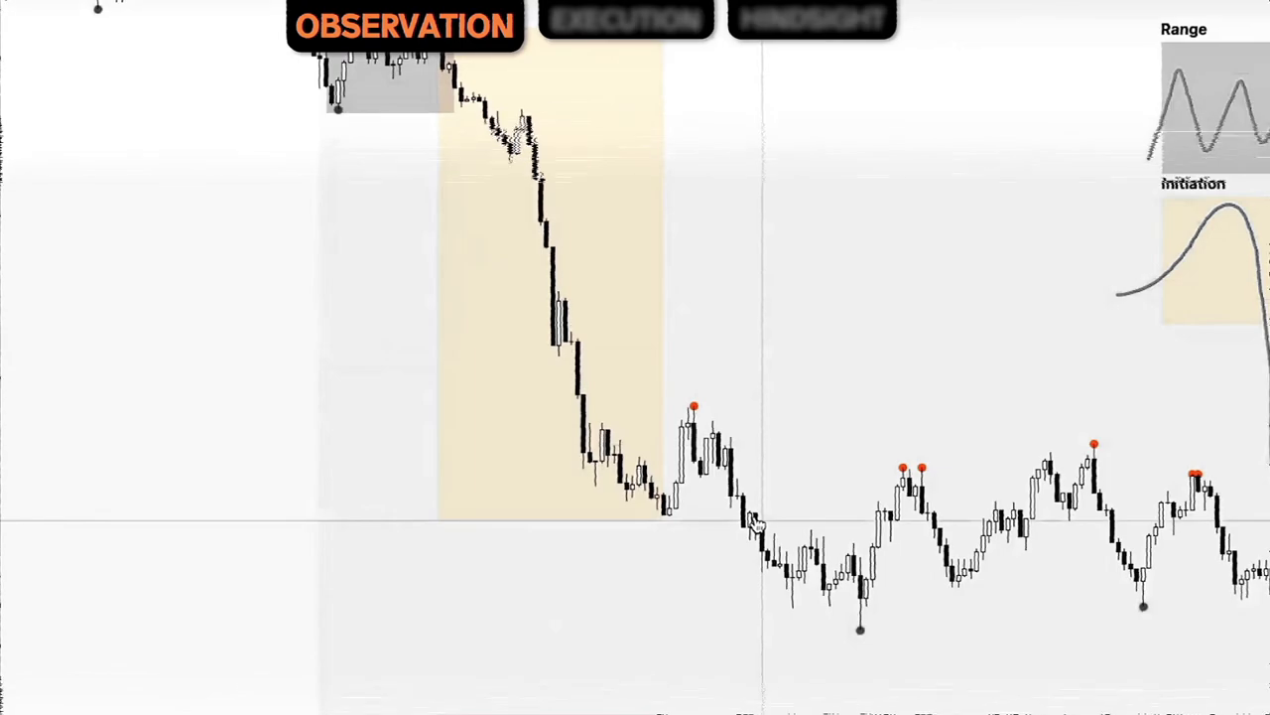
Step: Fit a Range copy to the consolidation from 07:45 to about 08:09 and an Initiation copy to the decline ending near 08:18
{"action": "left_click_drag", "start_coordinate": [1163, 169], "coordinate": [734, 385]}
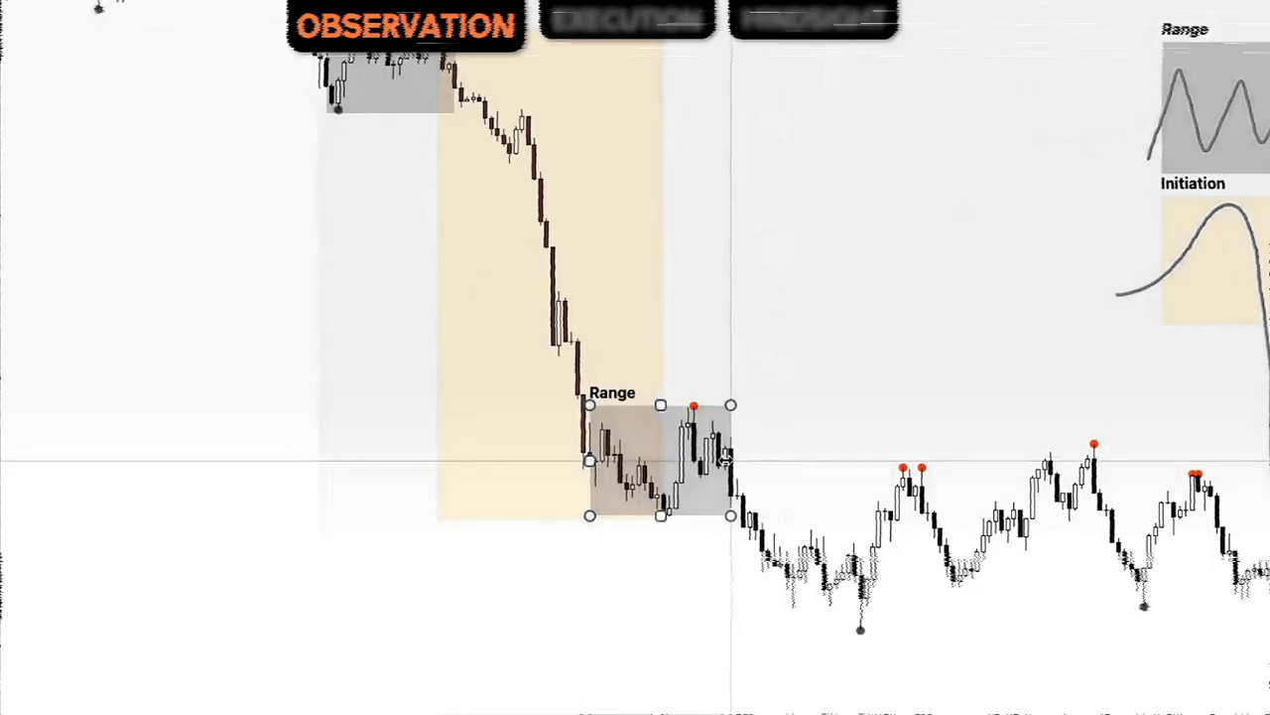
{"action": "left_click_drag", "start_coordinate": [1261, 196], "coordinate": [881, 414]}
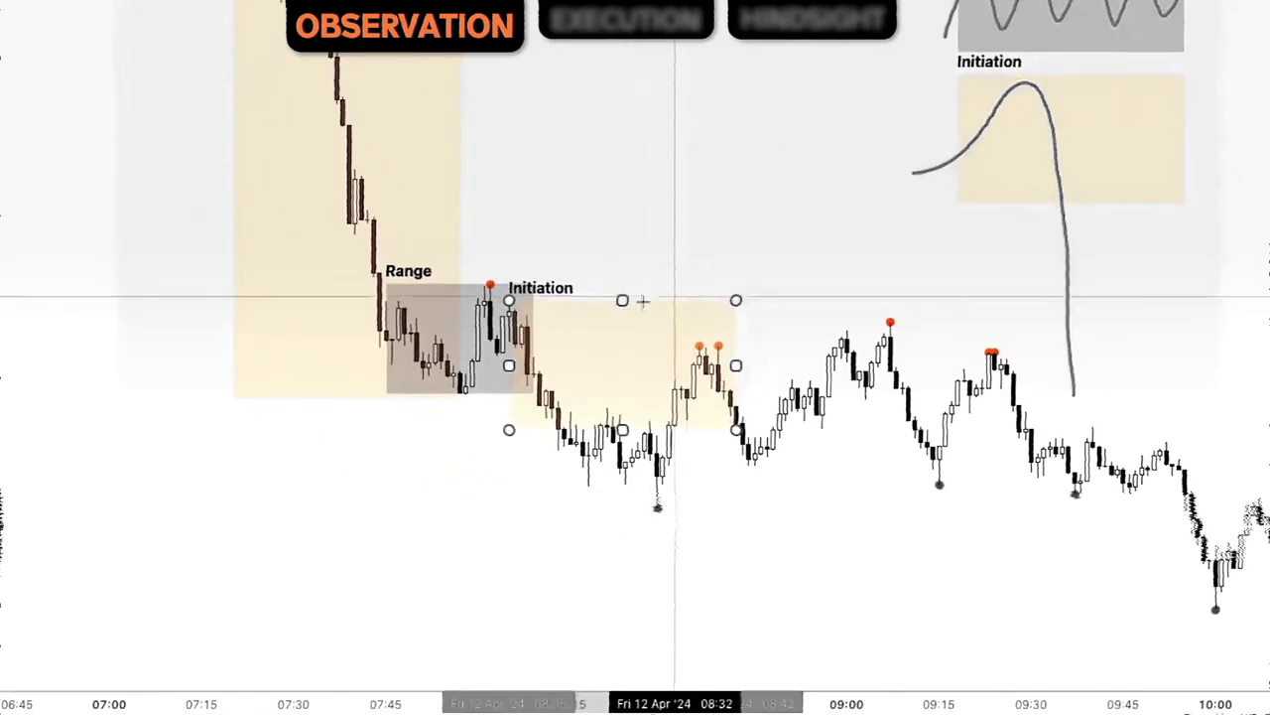
{"action": "left_click_drag", "start_coordinate": [619, 428], "coordinate": [586, 488]}
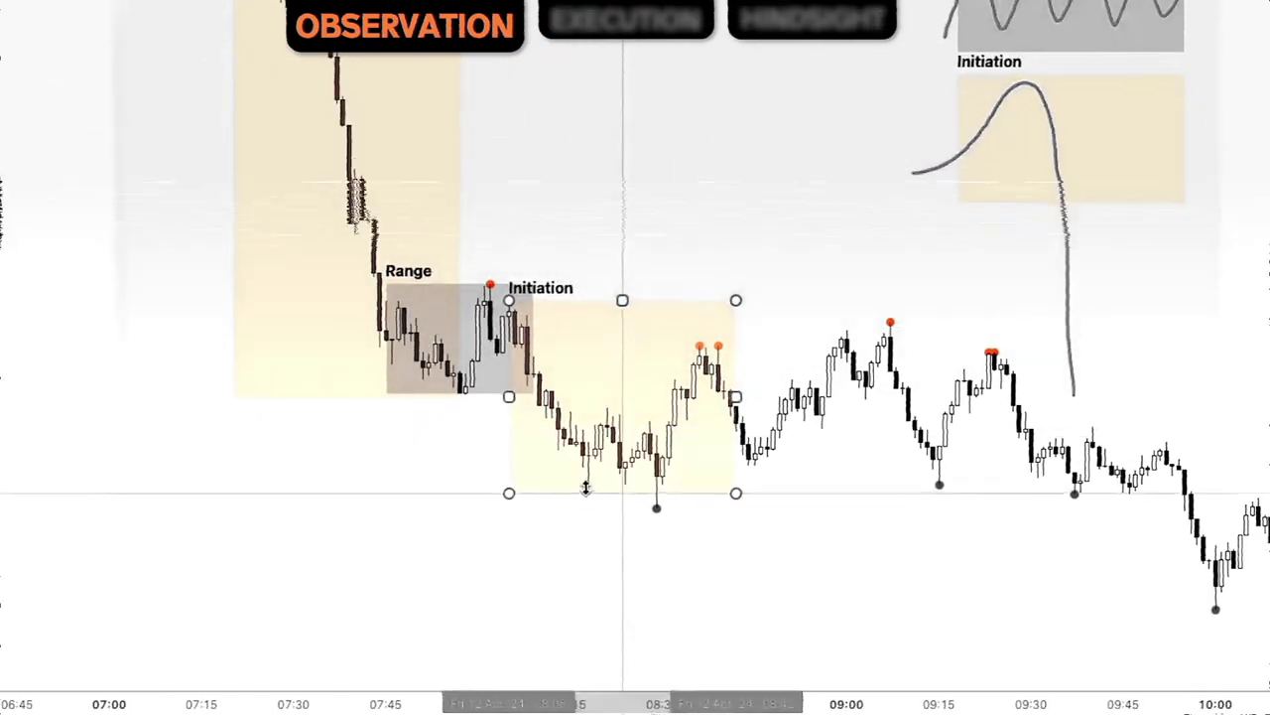
{"action": "left_click_drag", "start_coordinate": [733, 394], "coordinate": [597, 418]}
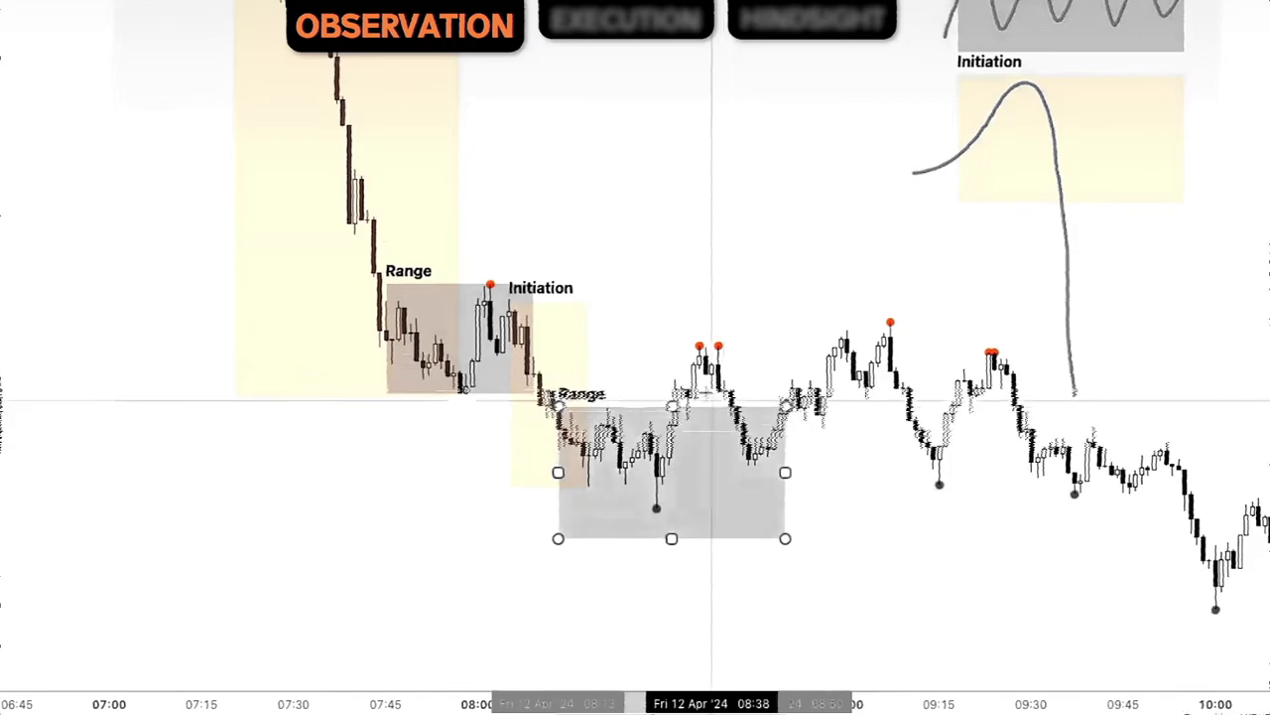
Step: Fit a Range box to the 08:13–08:31 consolidation and another to the swings from about 08:39 to 09:11
{"action": "left_click_drag", "start_coordinate": [671, 538], "coordinate": [672, 531]}
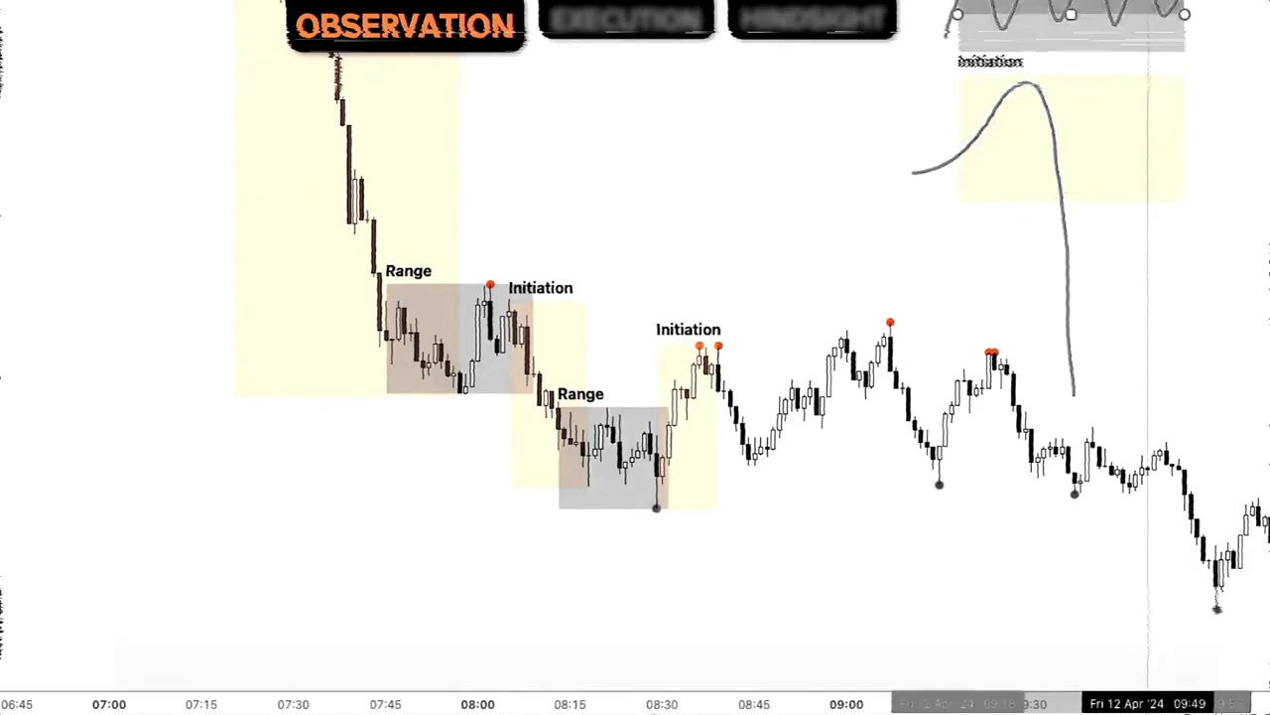
{"action": "left_click_drag", "start_coordinate": [886, 324], "coordinate": [870, 340]}
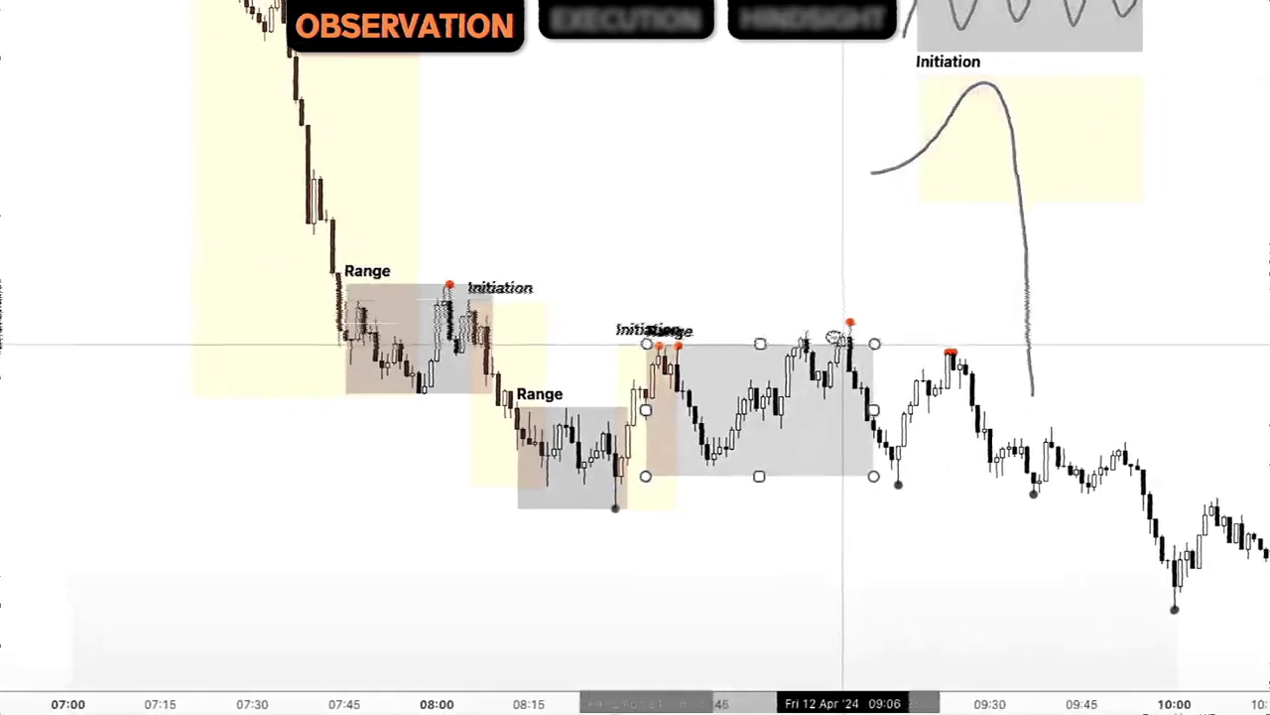
{"action": "left_click_drag", "start_coordinate": [684, 405], "coordinate": [697, 399]}
{"action": "left_click_drag", "start_coordinate": [504, 398], "coordinate": [518, 398]}
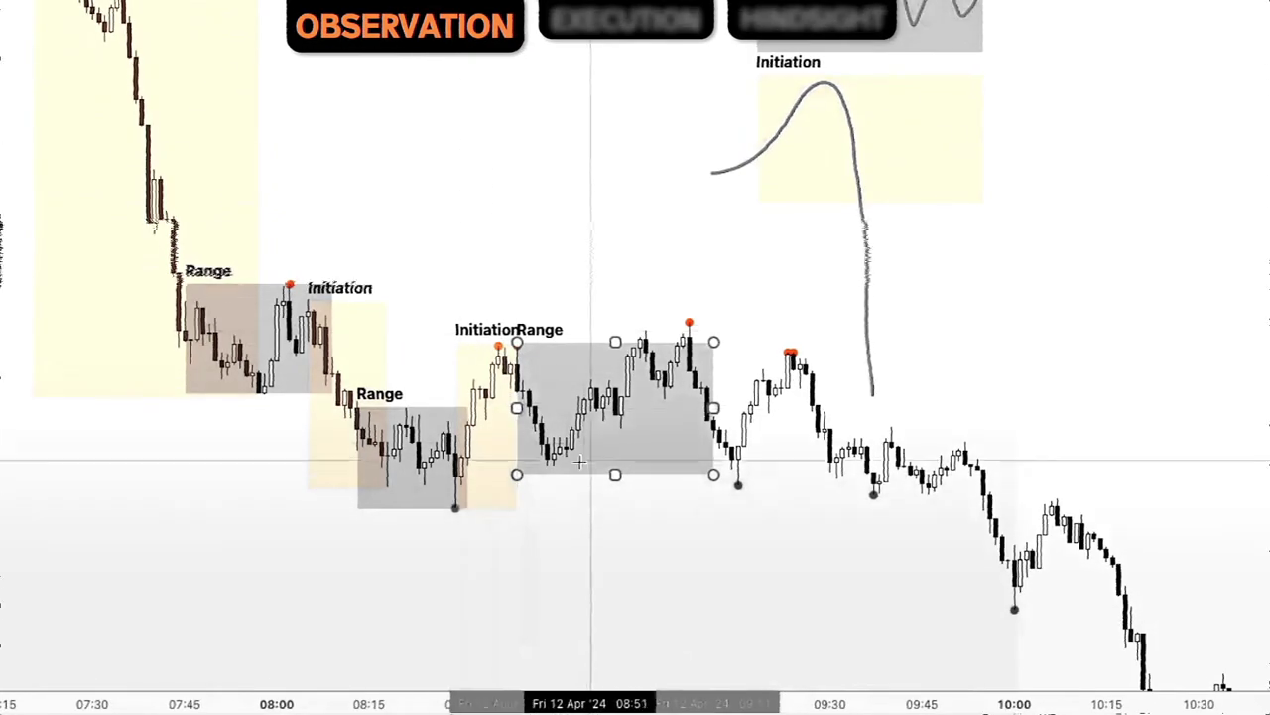
{"action": "left_click_drag", "start_coordinate": [617, 474], "coordinate": [615, 467]}
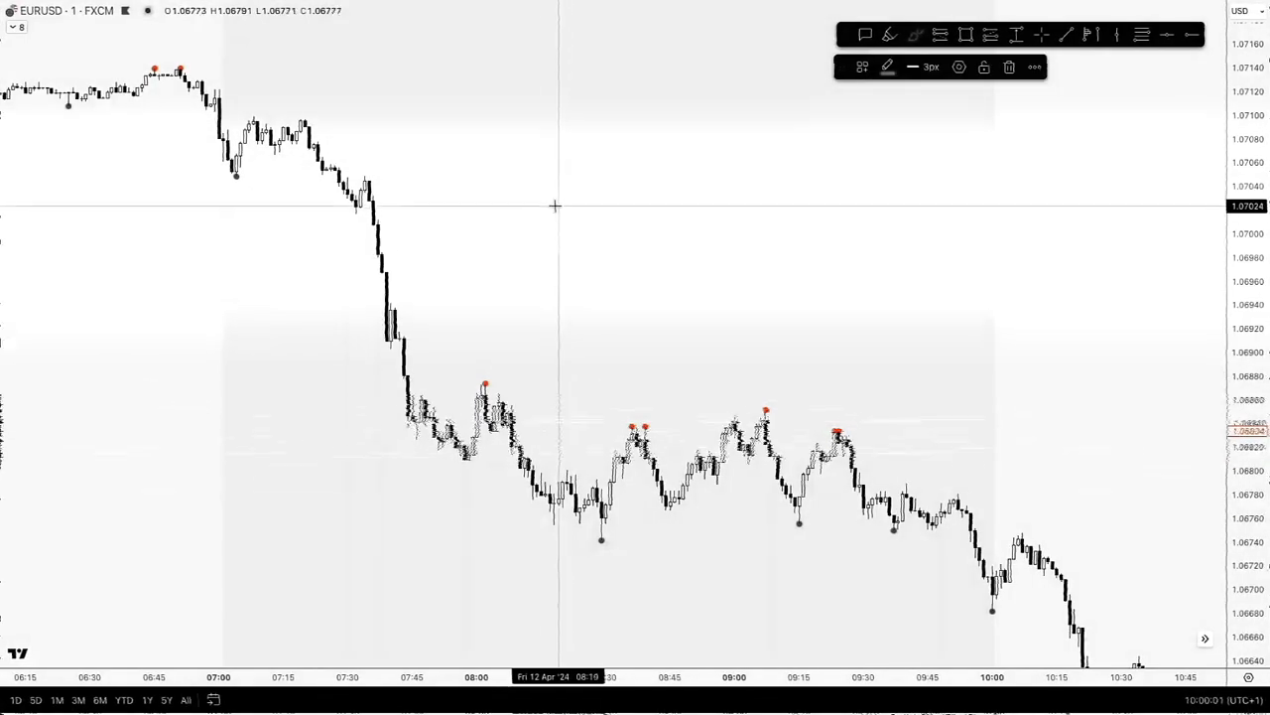
Step: Sketch three pairs of circles above the candles, the first joined by a straight line with an arrow, the others by wavy lines
{"action": "mouse_move", "coordinate": [555, 205]}
{"action": "left_mouse_down"}
{"action": "mouse_move", "coordinate": [542, 250]}
{"action": "mouse_move", "coordinate": [585, 236]}
{"action": "mouse_move", "coordinate": [559, 205]}
{"action": "mouse_move", "coordinate": [581, 224]}
{"action": "mouse_move", "coordinate": [679, 222]}
{"action": "mouse_move", "coordinate": [672, 210]}
{"action": "mouse_move", "coordinate": [678, 243]}
{"action": "mouse_move", "coordinate": [707, 227]}
{"action": "mouse_move", "coordinate": [694, 205]}
{"action": "left_mouse_up"}
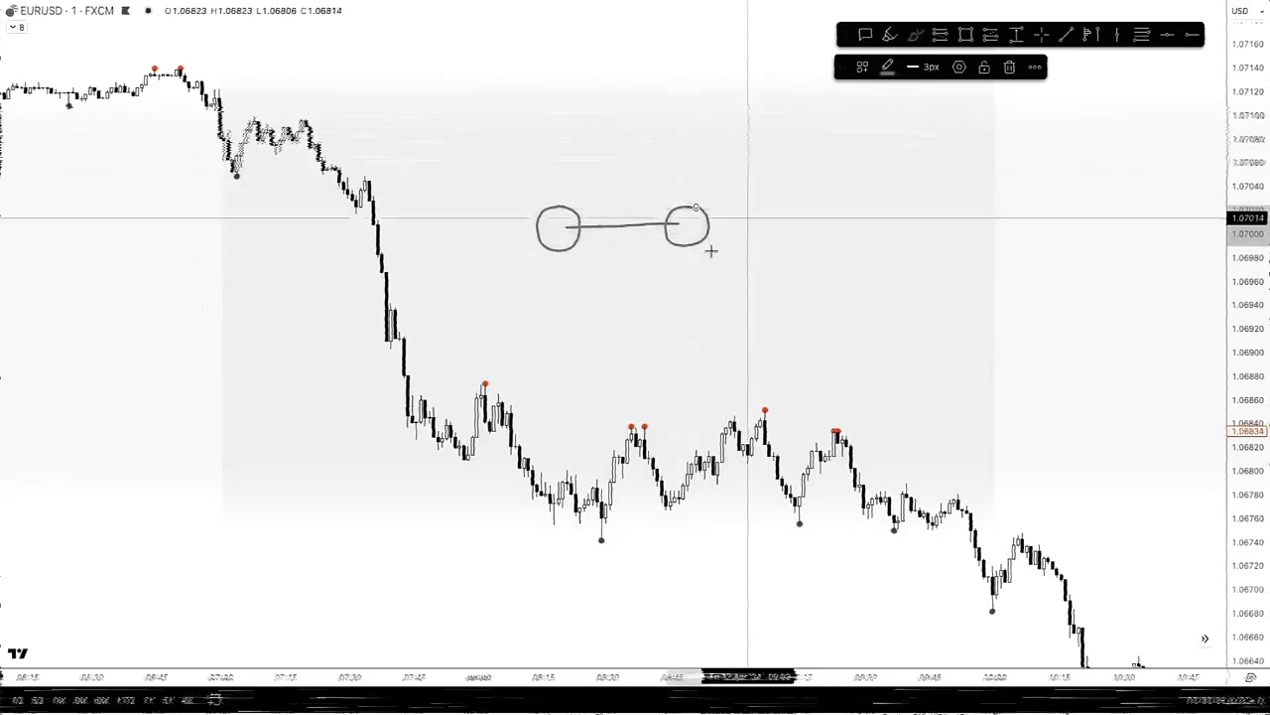
{"action": "left_click_drag", "start_coordinate": [618, 174], "coordinate": [619, 219]}
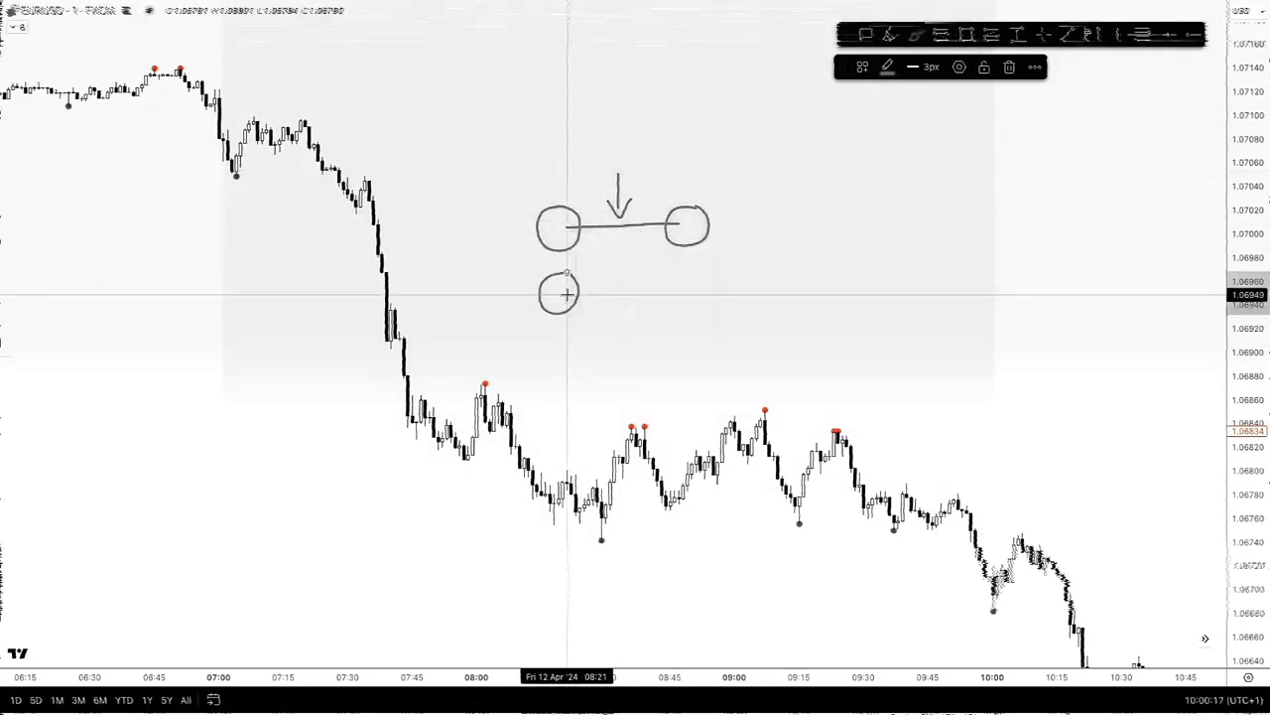
{"action": "mouse_move", "coordinate": [567, 293]}
{"action": "left_mouse_down"}
{"action": "mouse_move", "coordinate": [595, 302]}
{"action": "mouse_move", "coordinate": [614, 268]}
{"action": "mouse_move", "coordinate": [657, 295]}
{"action": "mouse_move", "coordinate": [695, 269]}
{"action": "mouse_move", "coordinate": [709, 288]}
{"action": "mouse_move", "coordinate": [683, 279]}
{"action": "left_mouse_up"}
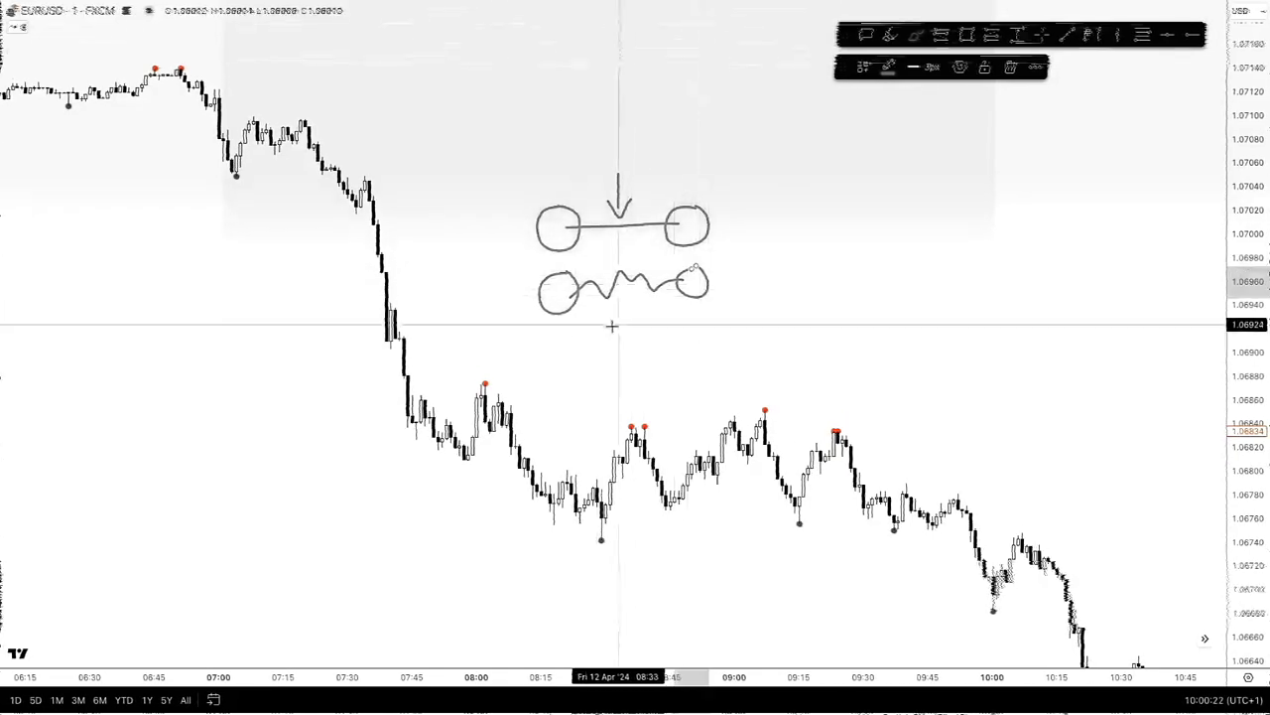
{"action": "mouse_move", "coordinate": [570, 331]}
{"action": "left_mouse_down"}
{"action": "mouse_move", "coordinate": [546, 352]}
{"action": "mouse_move", "coordinate": [597, 329]}
{"action": "mouse_move", "coordinate": [608, 361]}
{"action": "mouse_move", "coordinate": [632, 367]}
{"action": "mouse_move", "coordinate": [659, 330]}
{"action": "mouse_move", "coordinate": [695, 348]}
{"action": "mouse_move", "coordinate": [701, 330]}
{"action": "mouse_move", "coordinate": [720, 348]}
{"action": "left_mouse_up"}
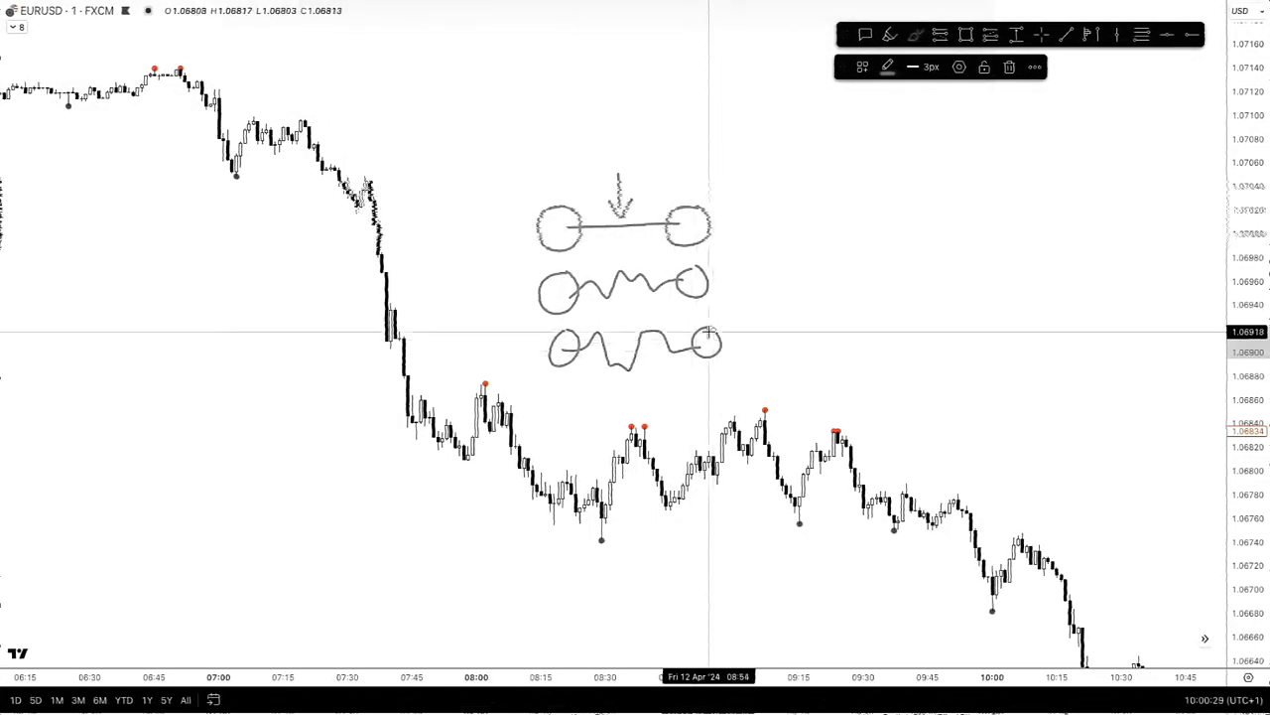
Step: Sketch a fourth circle pair joined by a straight line, and link first with fourth and second with third using curved double arrows
{"action": "mouse_move", "coordinate": [561, 392]}
{"action": "left_mouse_down"}
{"action": "mouse_move", "coordinate": [568, 421]}
{"action": "mouse_move", "coordinate": [569, 401]}
{"action": "mouse_move", "coordinate": [693, 413]}
{"action": "mouse_move", "coordinate": [667, 401]}
{"action": "mouse_move", "coordinate": [732, 390]}
{"action": "mouse_move", "coordinate": [740, 238]}
{"action": "mouse_move", "coordinate": [722, 240]}
{"action": "left_mouse_up"}
{"action": "left_click_drag", "start_coordinate": [724, 382], "coordinate": [725, 397]}
{"action": "mouse_move", "coordinate": [730, 348]}
{"action": "left_mouse_down"}
{"action": "mouse_move", "coordinate": [744, 342]}
{"action": "mouse_move", "coordinate": [727, 298]}
{"action": "left_mouse_up"}
{"action": "left_click_drag", "start_coordinate": [730, 333], "coordinate": [748, 353]}
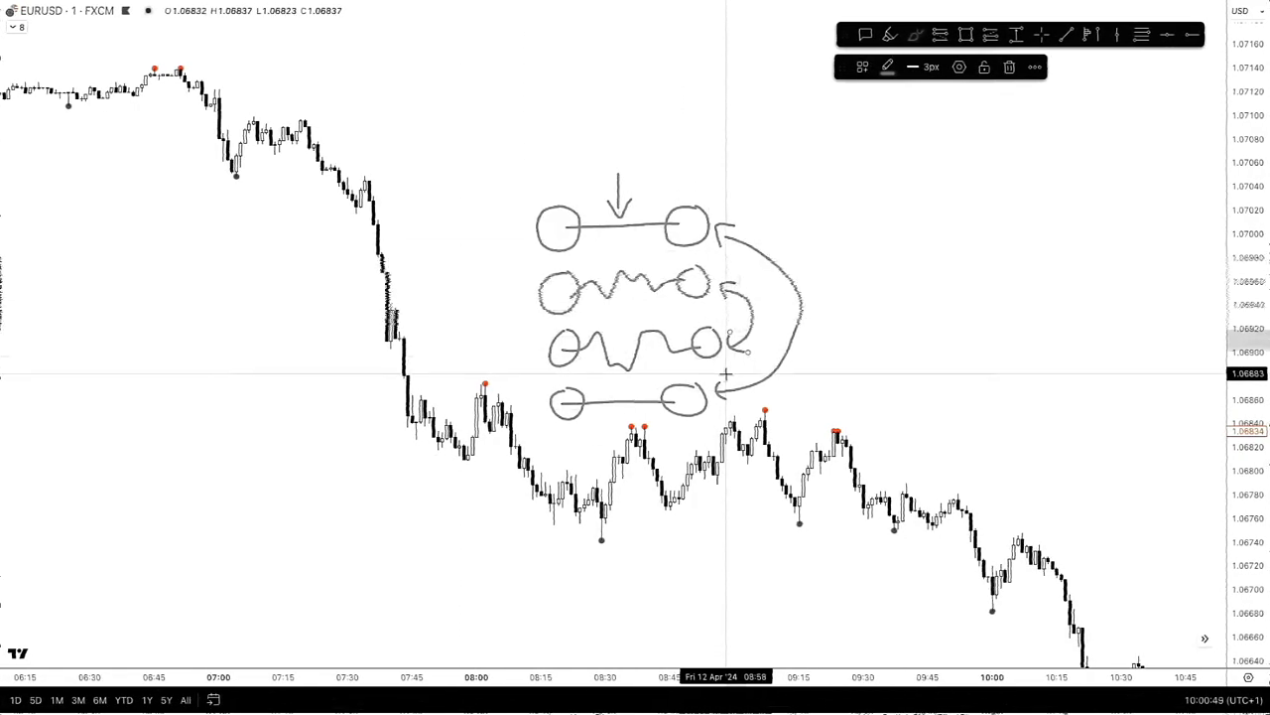
Step: Draw an arrow pointing at the end circle of the first pair and add freehand strokes beside the diagram
{"action": "mouse_move", "coordinate": [729, 122]}
{"action": "left_mouse_down"}
{"action": "mouse_move", "coordinate": [701, 184]}
{"action": "mouse_move", "coordinate": [730, 157]}
{"action": "left_mouse_up"}
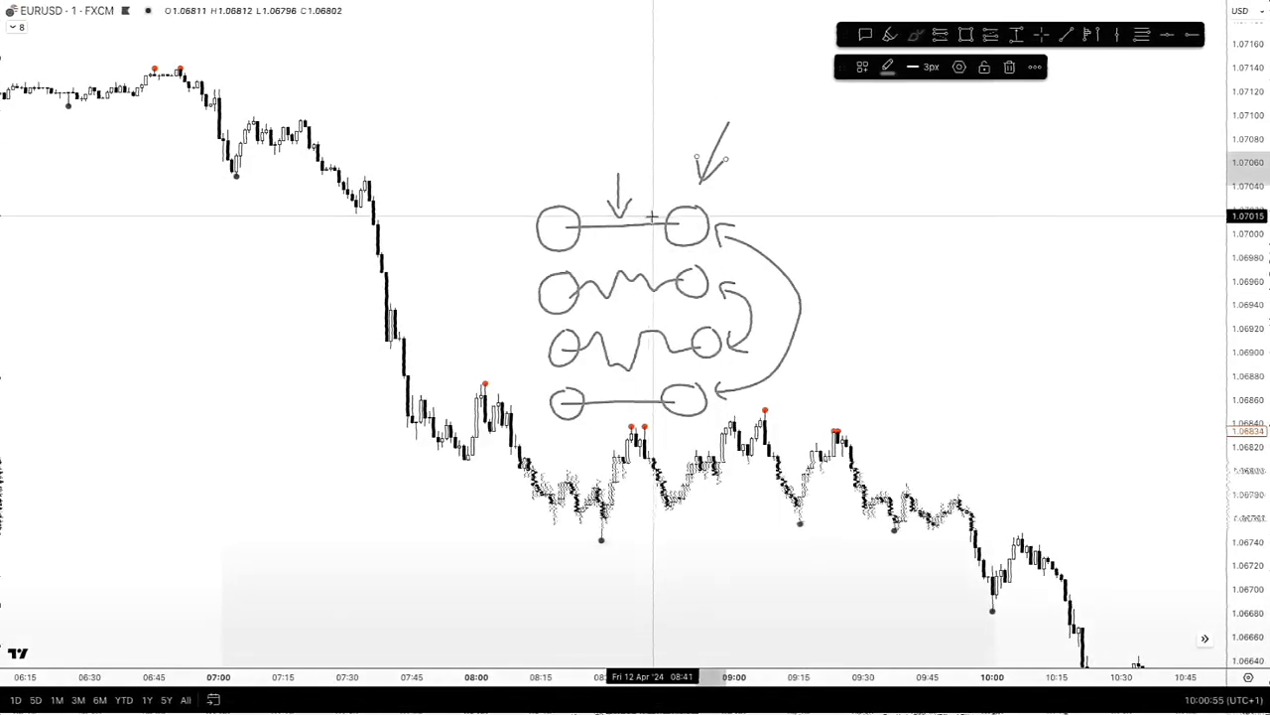
{"action": "mouse_move", "coordinate": [867, 194]}
{"action": "left_mouse_down"}
{"action": "mouse_move", "coordinate": [882, 264]}
{"action": "mouse_move", "coordinate": [925, 194]}
{"action": "mouse_move", "coordinate": [943, 425]}
{"action": "mouse_move", "coordinate": [972, 366]}
{"action": "mouse_move", "coordinate": [979, 253]}
{"action": "left_mouse_up"}
{"action": "mouse_move", "coordinate": [871, 231]}
{"action": "left_mouse_down"}
{"action": "mouse_move", "coordinate": [1023, 230]}
{"action": "mouse_move", "coordinate": [980, 243]}
{"action": "mouse_move", "coordinate": [999, 219]}
{"action": "left_mouse_up"}
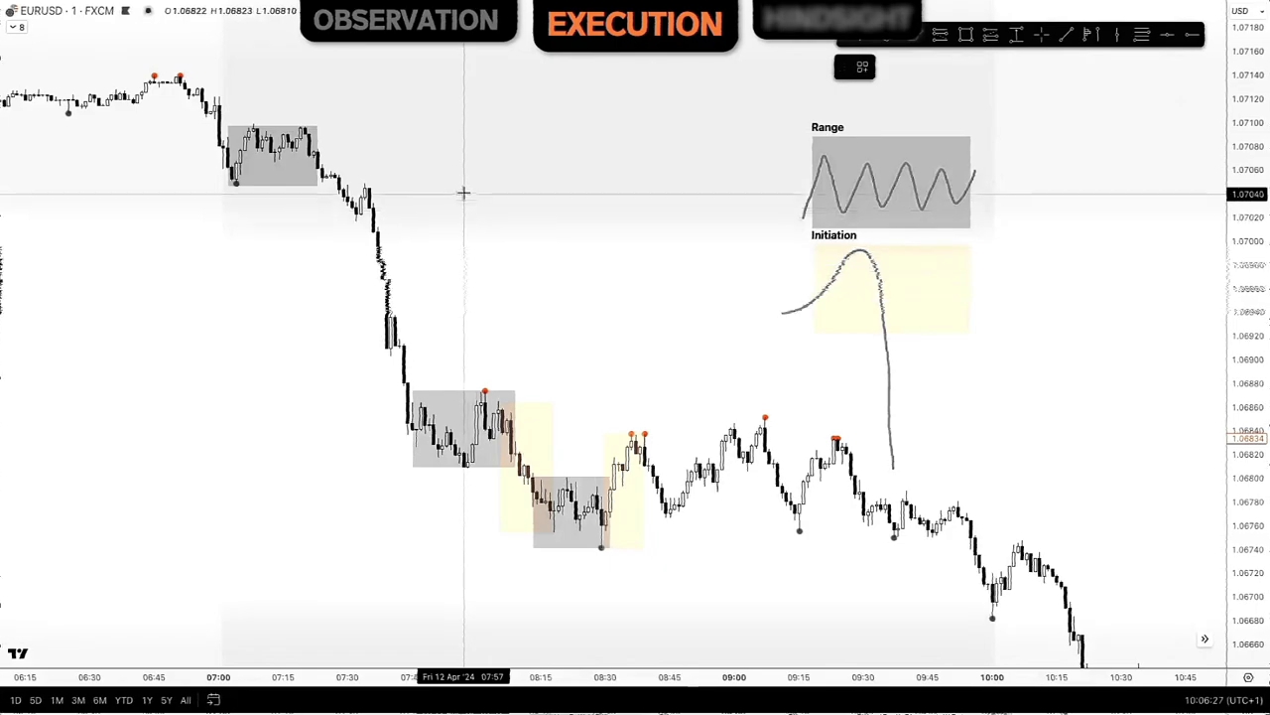
Step: Sketch a price pattern with two horizontal levels and the letters M and C, and mark levels and the downward break on the ranges
{"action": "left_click_drag", "start_coordinate": [529, 265], "coordinate": [533, 281]}
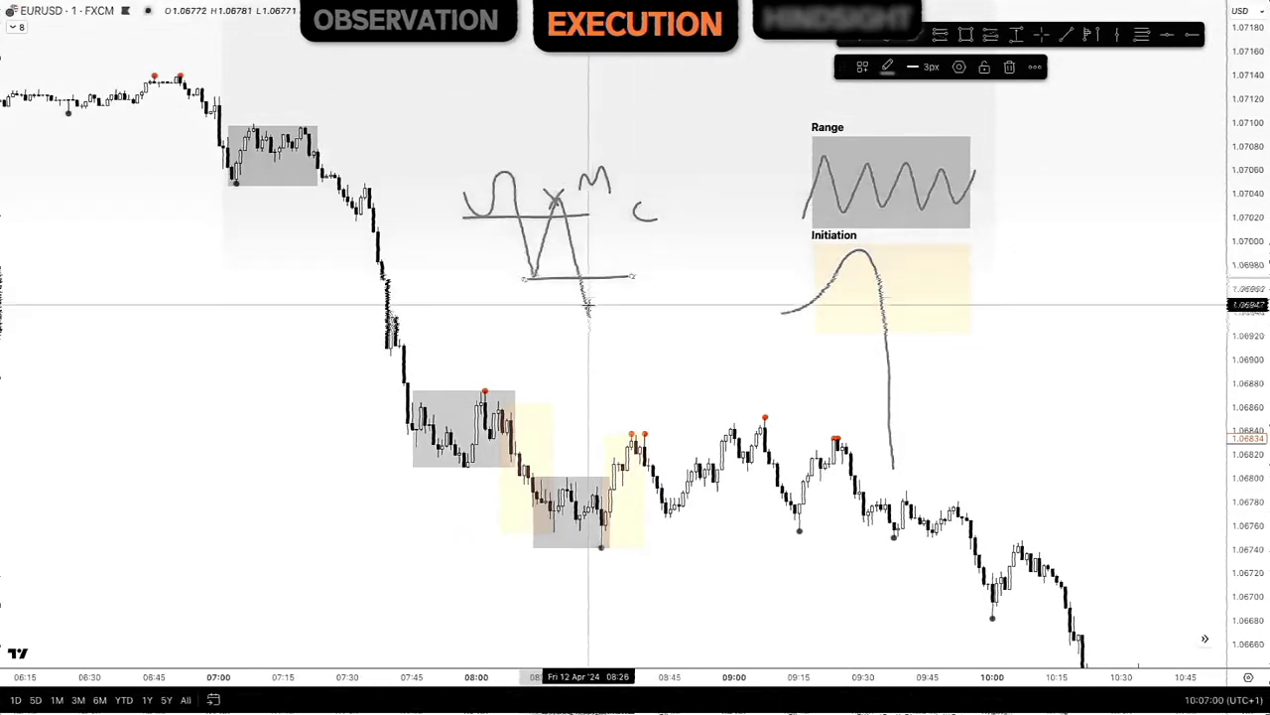
{"action": "left_click_drag", "start_coordinate": [265, 157], "coordinate": [361, 158]}
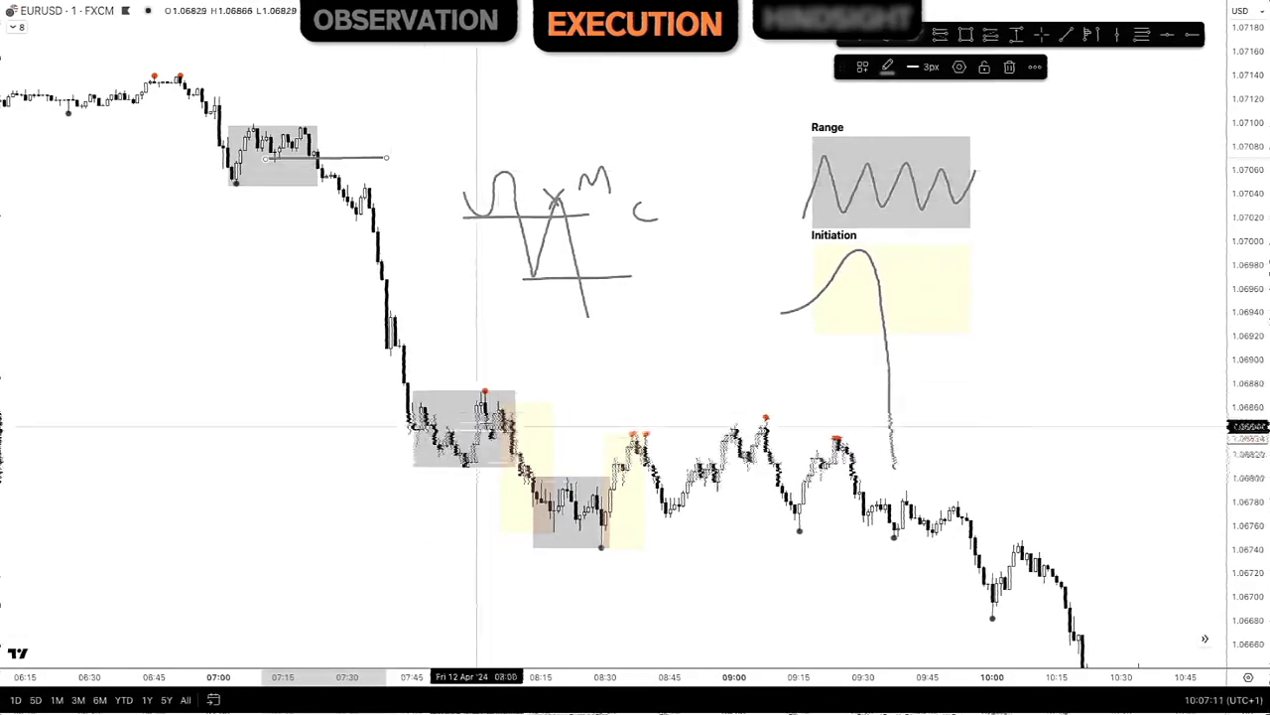
{"action": "mouse_move", "coordinate": [490, 379]}
{"action": "left_mouse_down"}
{"action": "mouse_move", "coordinate": [459, 479]}
{"action": "mouse_move", "coordinate": [515, 393]}
{"action": "mouse_move", "coordinate": [552, 532]}
{"action": "left_mouse_up"}
{"action": "key", "text": "ctrl+z"}
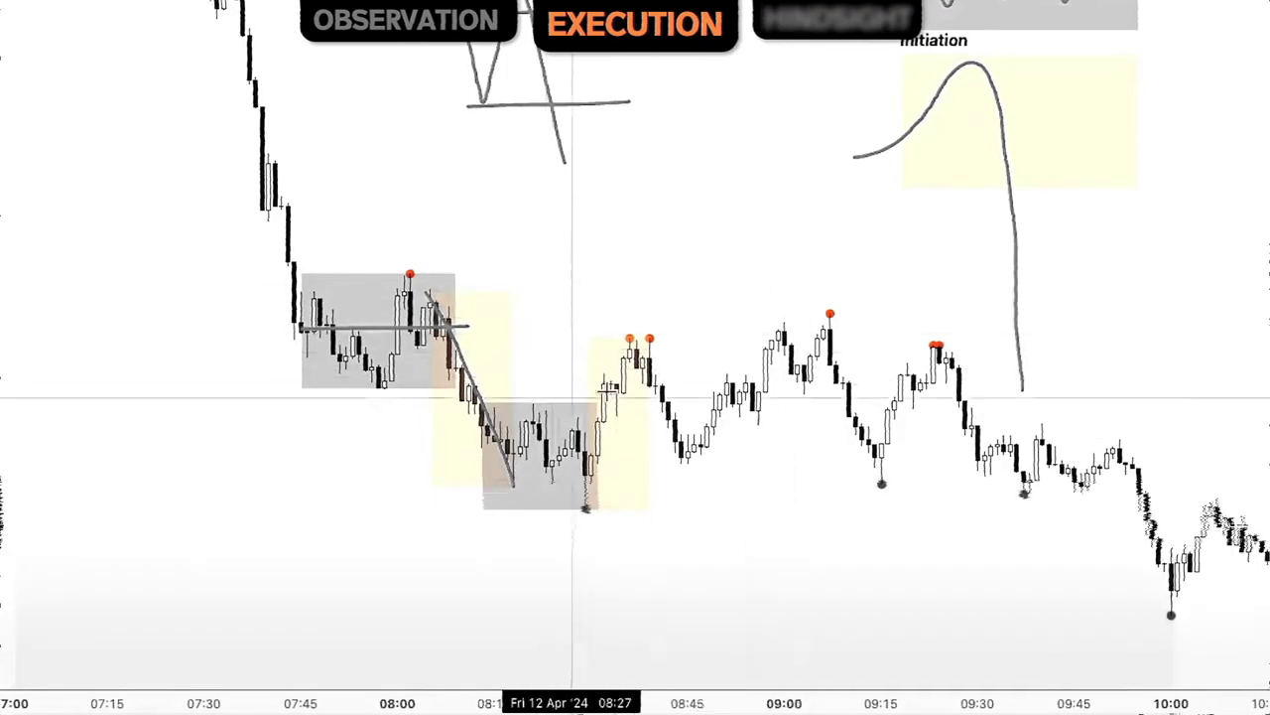
Step: Place a short position at the 08:36 high with its stop at the 07:45 range's top, and extend that range box to 09:31
{"action": "left_click", "coordinate": [630, 334]}
{"action": "left_click_drag", "start_coordinate": [632, 119], "coordinate": [629, 275]}
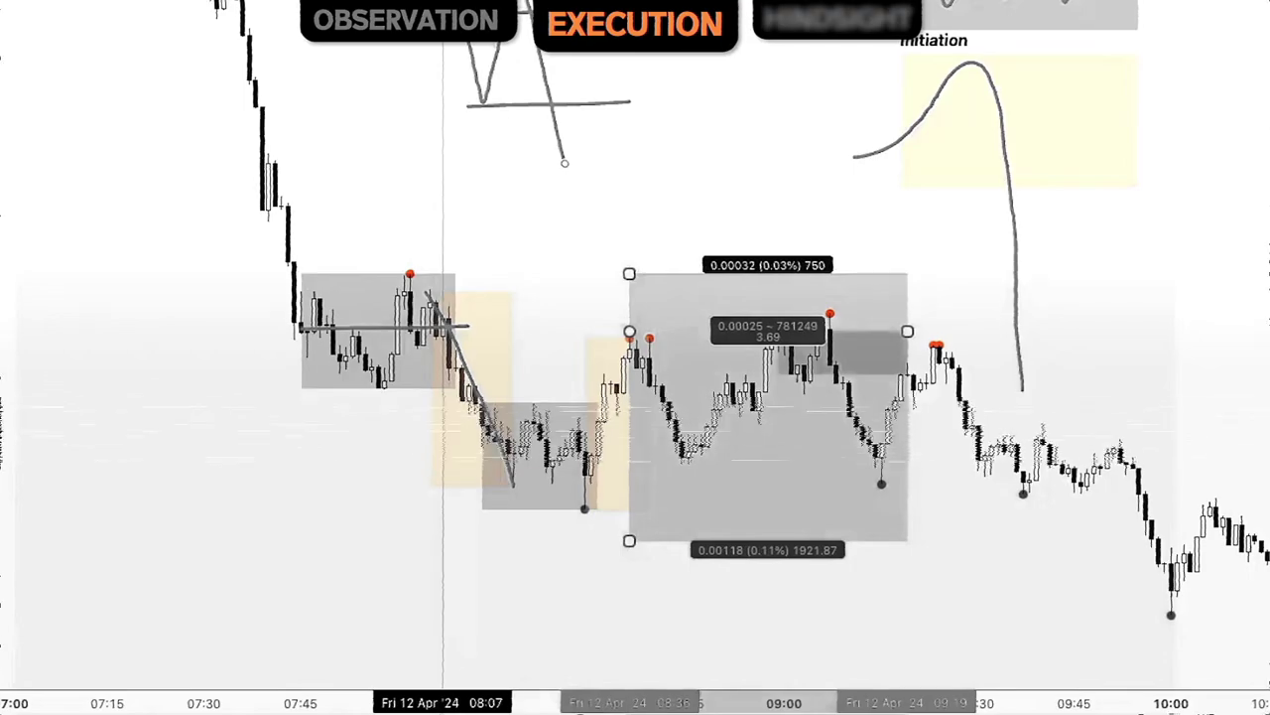
{"action": "left_click_drag", "start_coordinate": [458, 332], "coordinate": [651, 333]}
{"action": "left_click_drag", "start_coordinate": [911, 336], "coordinate": [984, 333]}
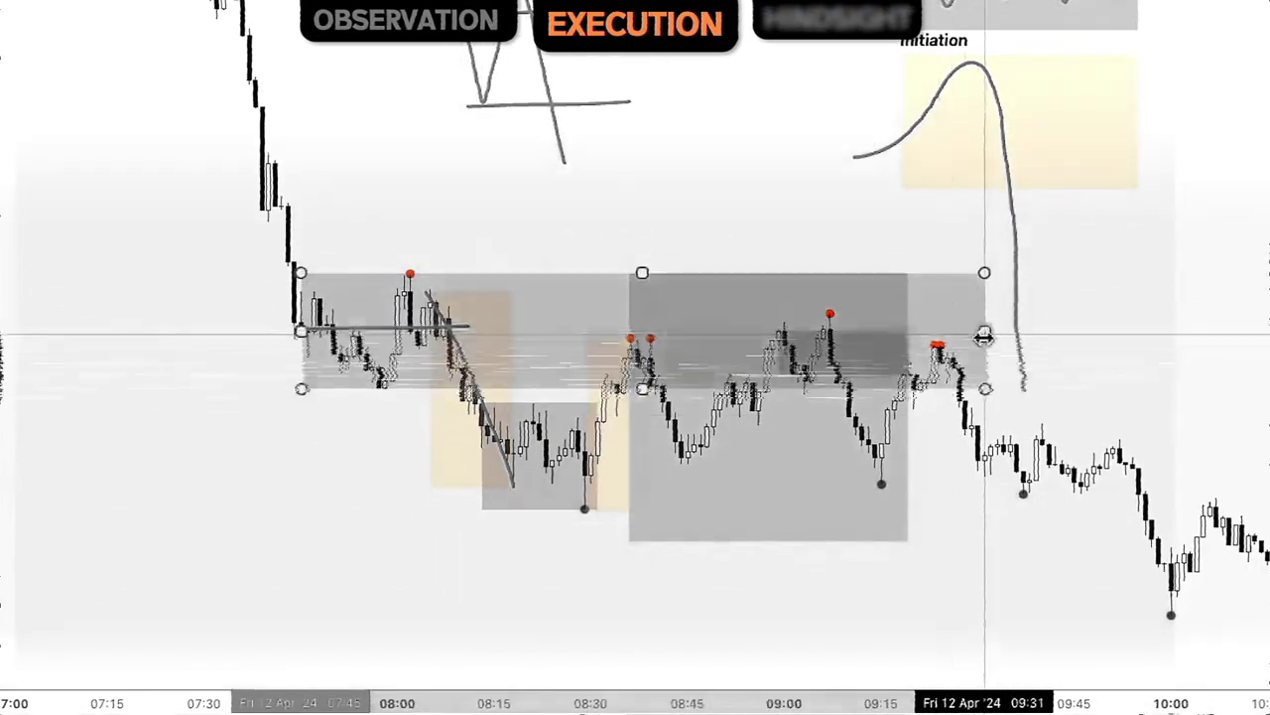
Step: Set the short position's profit target near the top of the 08:13–08:31 range, giving a 1.34 risk/reward ratio
{"action": "left_click", "coordinate": [636, 536]}
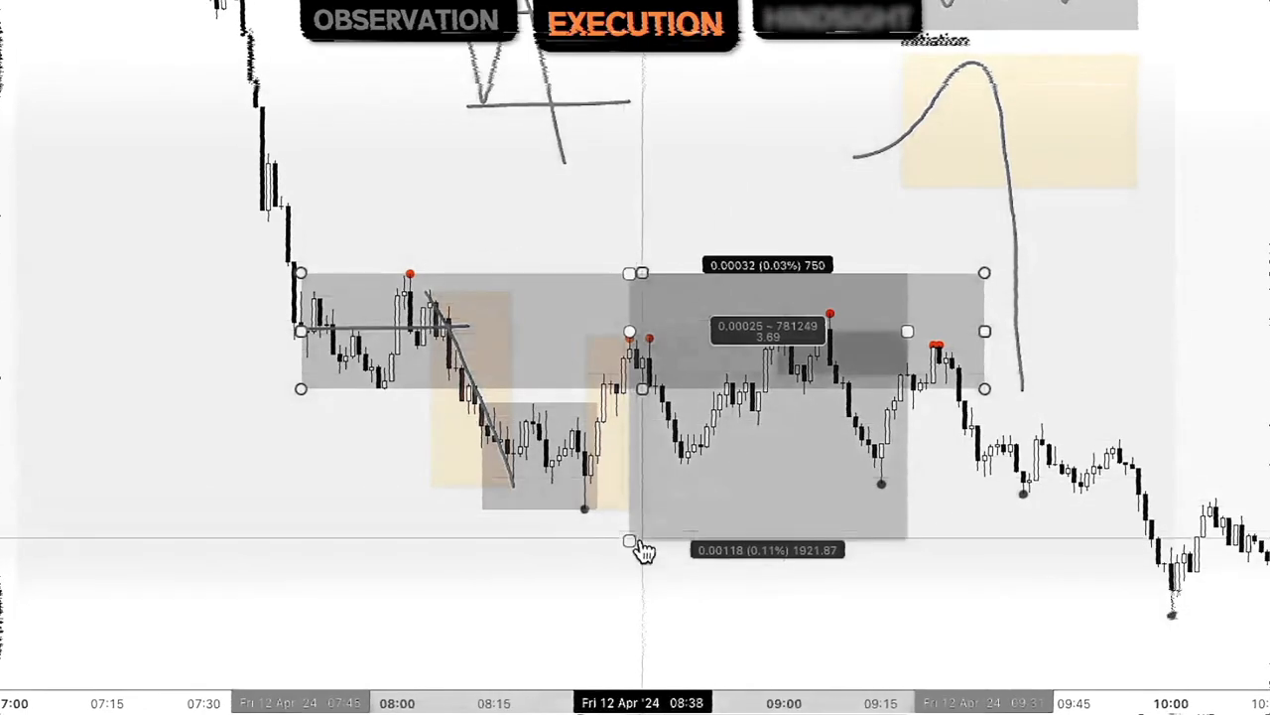
{"action": "left_click_drag", "start_coordinate": [630, 541], "coordinate": [629, 665]}
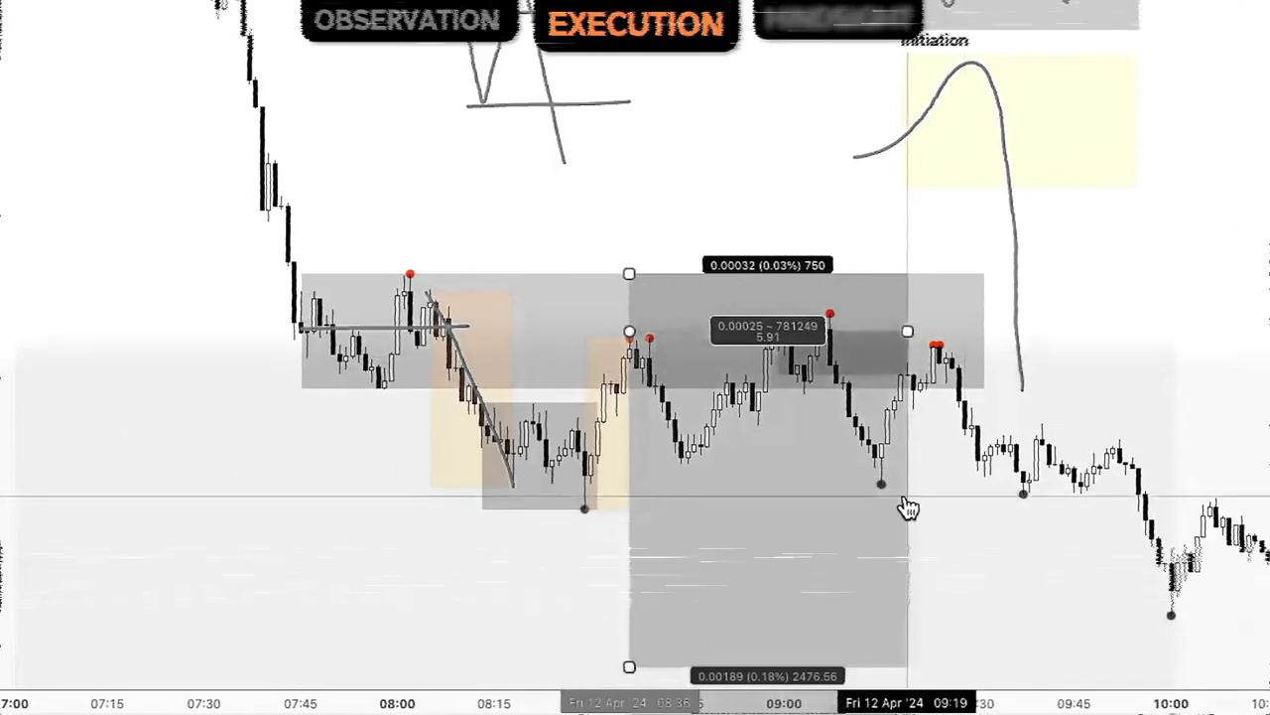
{"action": "left_click_drag", "start_coordinate": [630, 667], "coordinate": [630, 407]}
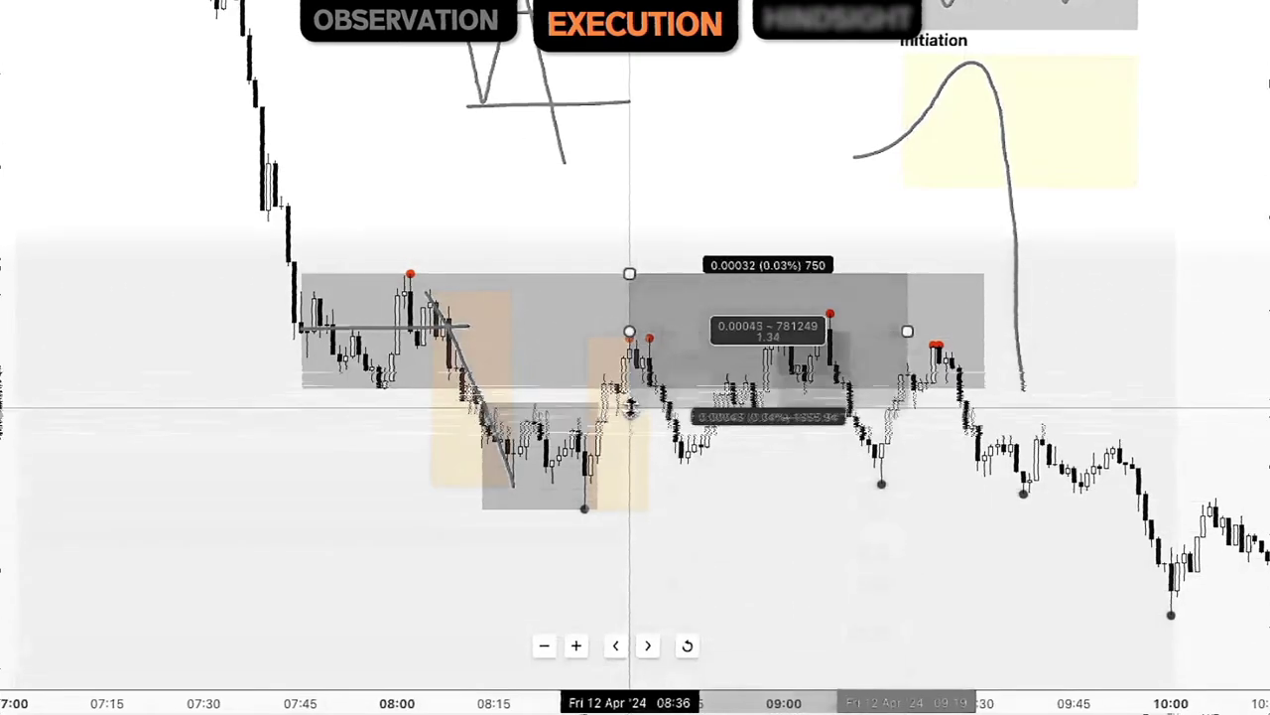
Step: Draw a freehand horizontal line from the 08:13–08:31 range to about 08:50, and delete it
{"action": "left_click", "coordinate": [811, 70]}
{"action": "left_click", "coordinate": [721, 447]}
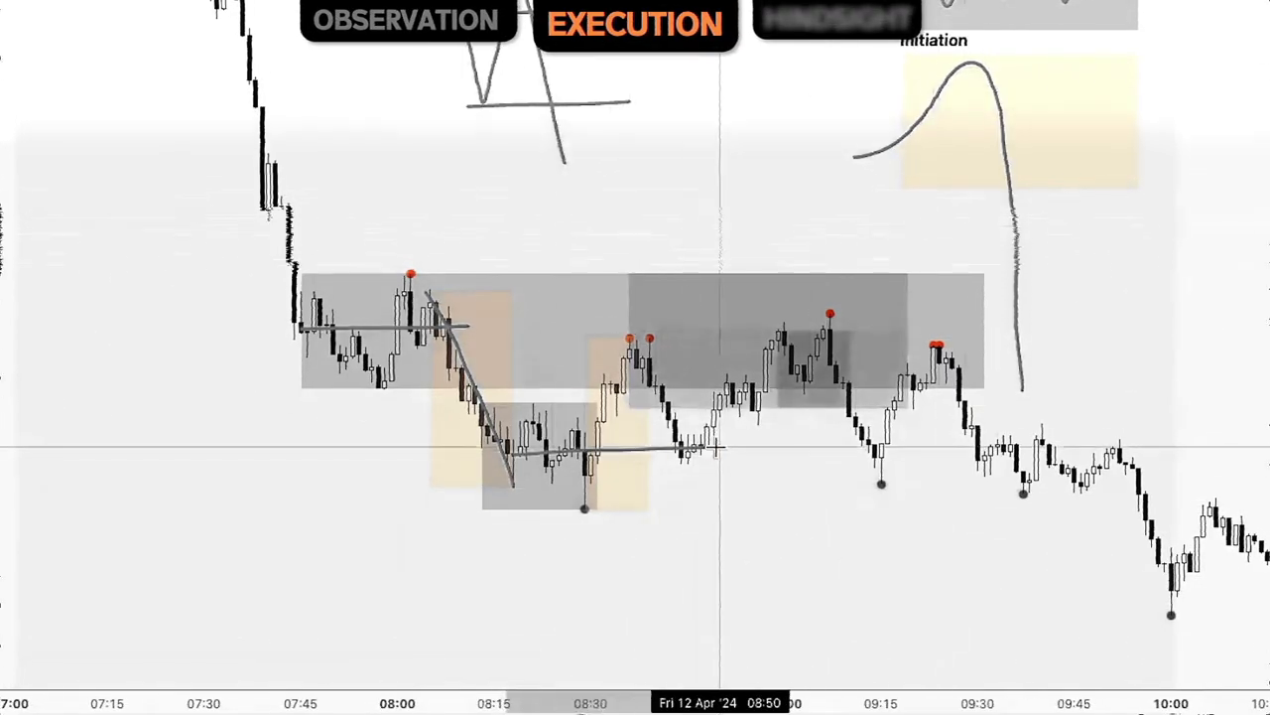
{"action": "left_click", "coordinate": [511, 454]}
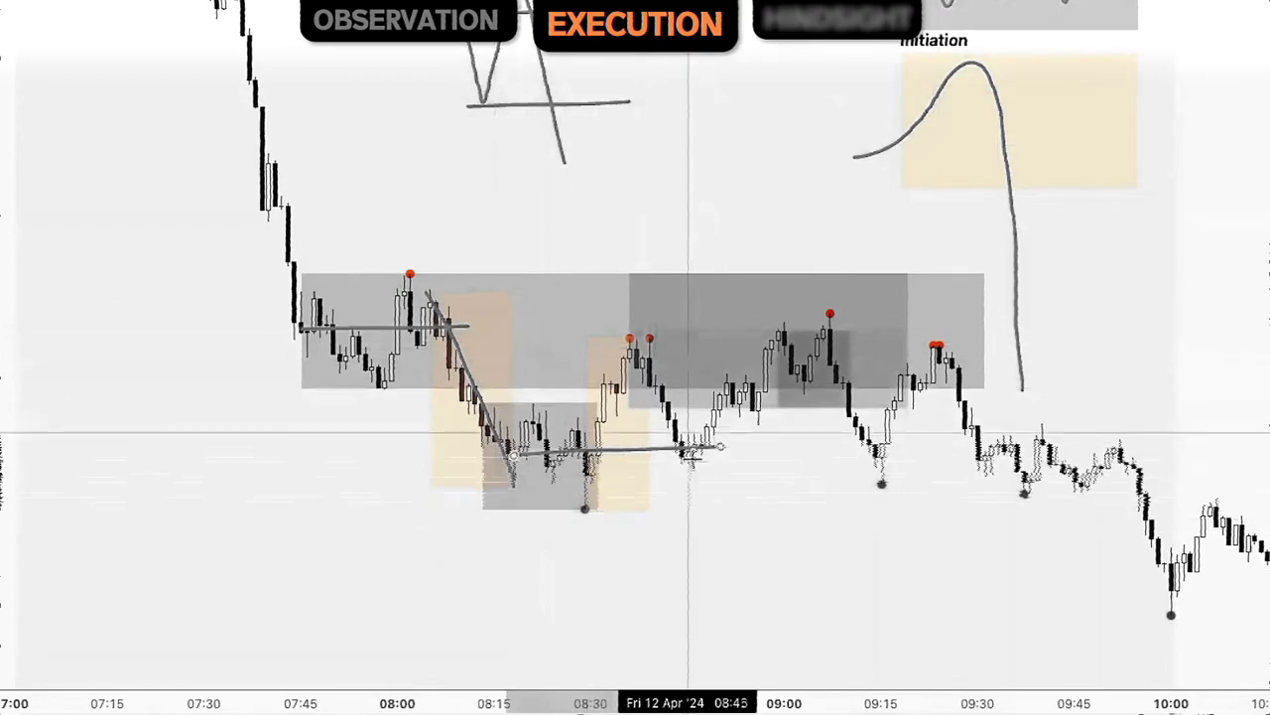
{"action": "key", "text": "Delete"}
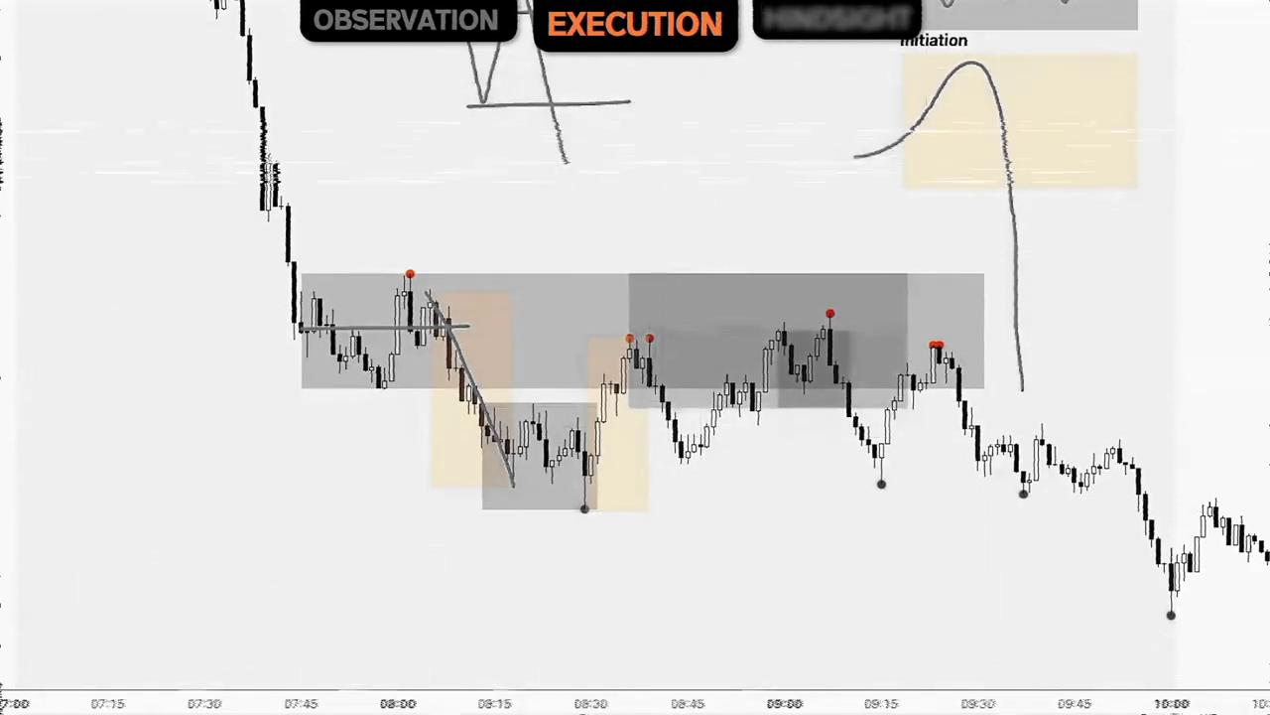
Step: Place a long position at the low near 08:43, with its stop at the lower range's bottom and its target near the upper range's top
{"action": "left_click", "coordinate": [729, 221]}
{"action": "left_click_drag", "start_coordinate": [732, 222], "coordinate": [640, 511]}
{"action": "left_click_drag", "start_coordinate": [689, 394], "coordinate": [675, 462]}
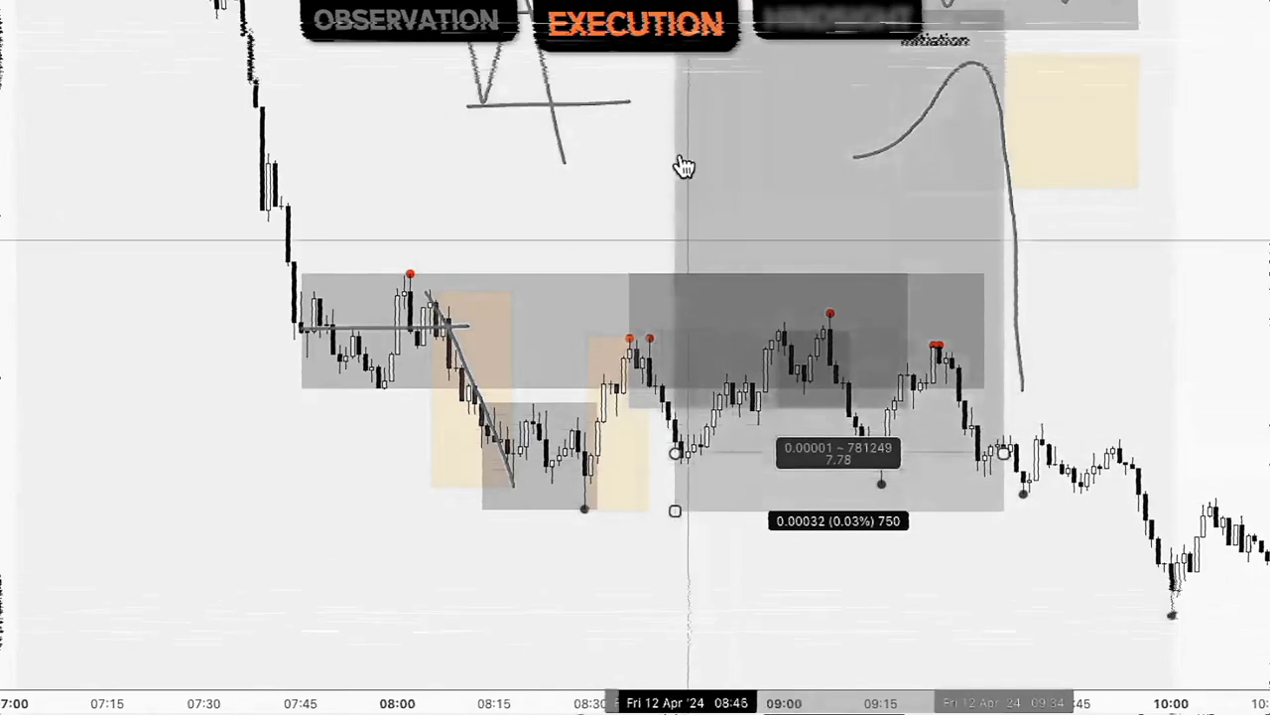
{"action": "left_click_drag", "start_coordinate": [675, 11], "coordinate": [675, 265]}
{"action": "left_click", "coordinate": [988, 568]}
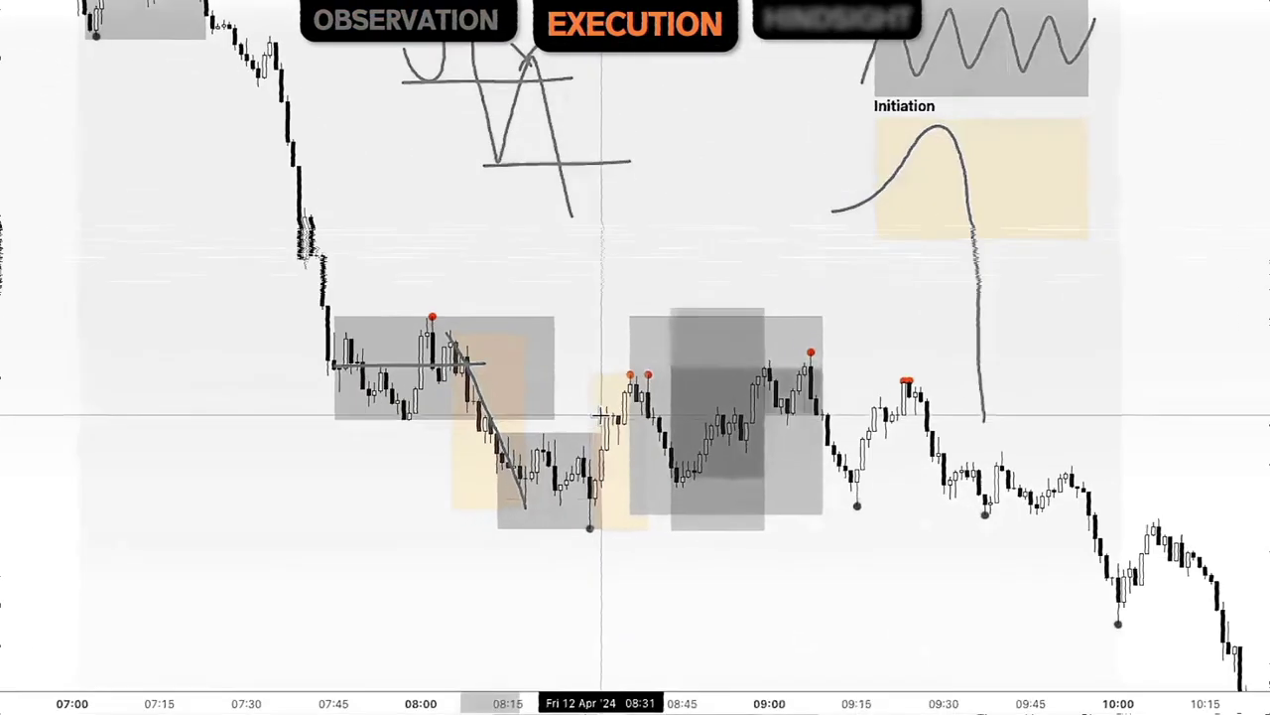
Step: Circle the 09:00 high freehand, sketch falling strokes from the 08:39 high and beside the 09:00 high, and undo the two strokes
{"action": "mouse_move", "coordinate": [778, 357]}
{"action": "left_mouse_down"}
{"action": "mouse_move", "coordinate": [753, 370]}
{"action": "mouse_move", "coordinate": [780, 366]}
{"action": "mouse_move", "coordinate": [775, 354]}
{"action": "left_mouse_up"}
{"action": "left_click_drag", "start_coordinate": [648, 375], "coordinate": [676, 481]}
{"action": "left_click_drag", "start_coordinate": [784, 366], "coordinate": [840, 500]}
{"action": "key", "text": "ctrl+z"}
{"action": "key", "text": "ctrl+z"}
Step: Sketch a short horizontal line under the 09:00–09:08 consolidation and a falling stroke to about 09:18, and undo the latest strokes
{"action": "left_click_drag", "start_coordinate": [758, 412], "coordinate": [830, 411]}
{"action": "mouse_move", "coordinate": [758, 356]}
{"action": "left_mouse_down"}
{"action": "mouse_move", "coordinate": [824, 355]}
{"action": "mouse_move", "coordinate": [876, 506]}
{"action": "left_mouse_up"}
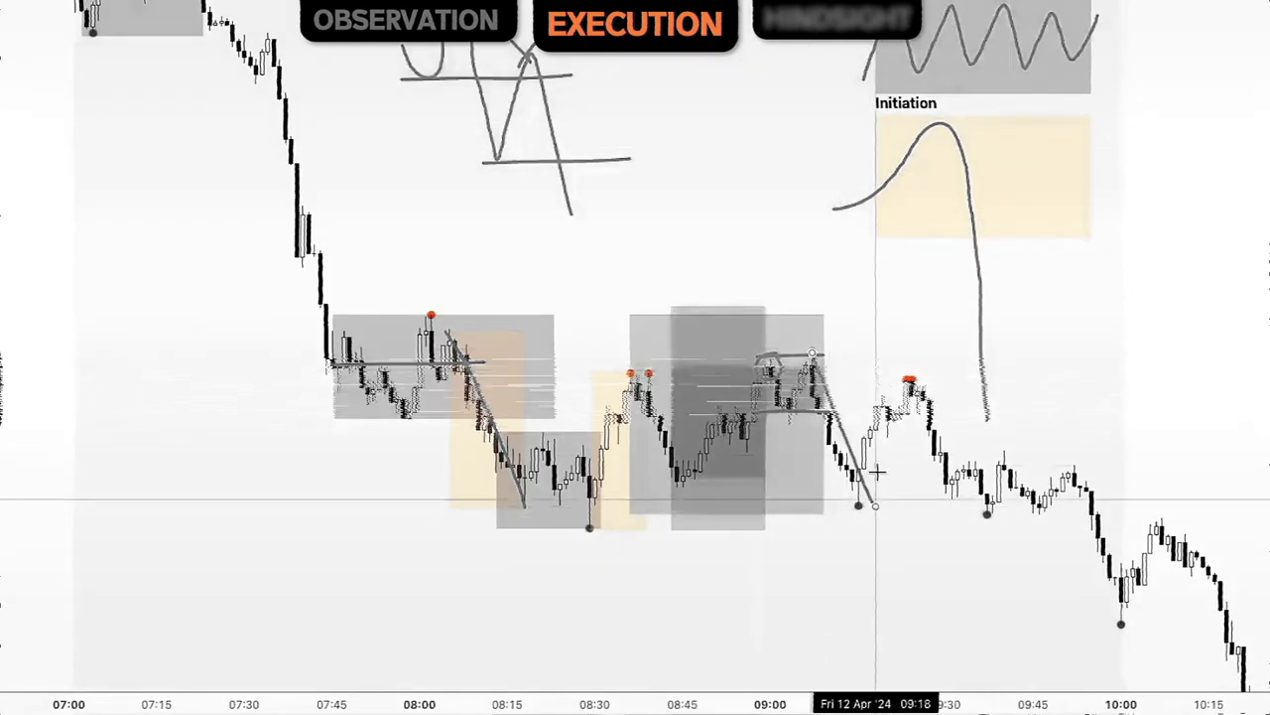
{"action": "key", "text": "ctrl+z"}
{"action": "key", "text": "ctrl+z"}
Step: Outline the price action from about 08:25 to 09:30 freehand, with lines at the upper range's top and lower range's bottom, and undo the sketches
{"action": "mouse_move", "coordinate": [578, 370]}
{"action": "left_mouse_down"}
{"action": "mouse_move", "coordinate": [859, 368]}
{"action": "mouse_move", "coordinate": [943, 504]}
{"action": "mouse_move", "coordinate": [645, 504]}
{"action": "mouse_move", "coordinate": [563, 448]}
{"action": "mouse_move", "coordinate": [574, 371]}
{"action": "left_mouse_up"}
{"action": "left_click_drag", "start_coordinate": [505, 316], "coordinate": [730, 321]}
{"action": "left_click_drag", "start_coordinate": [589, 528], "coordinate": [859, 524]}
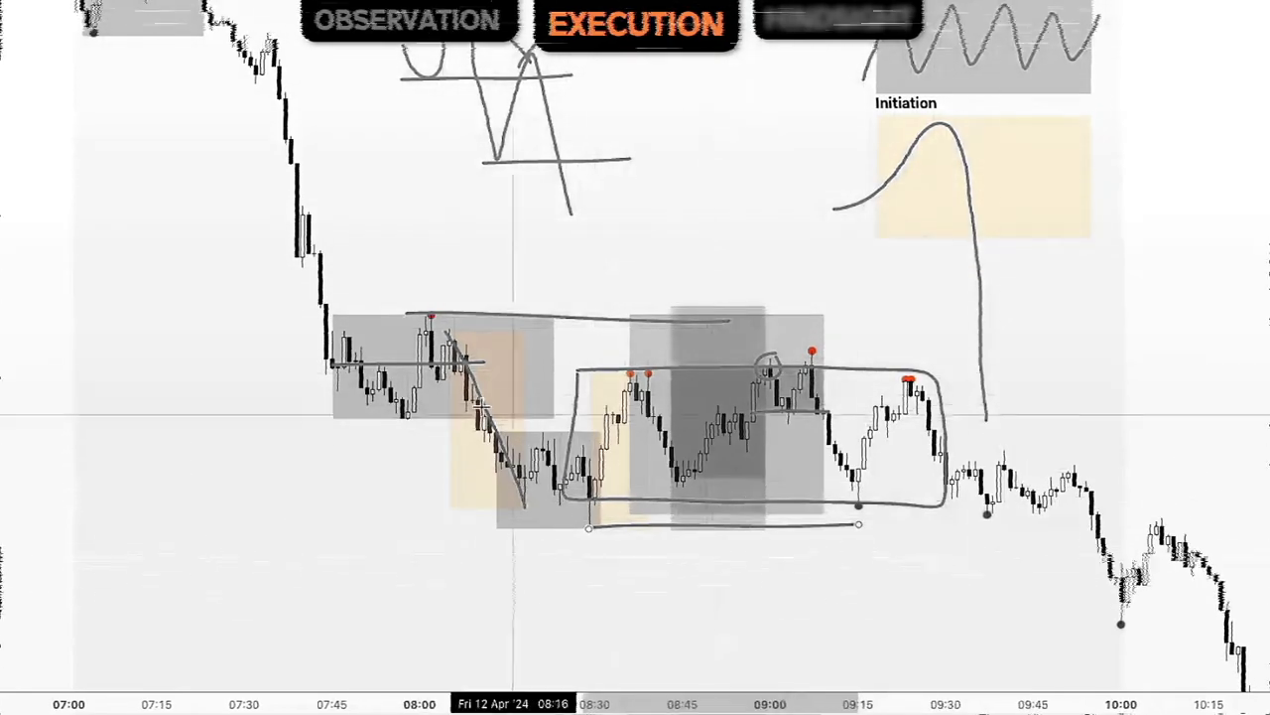
{"action": "key", "text": "ctrl+z"}
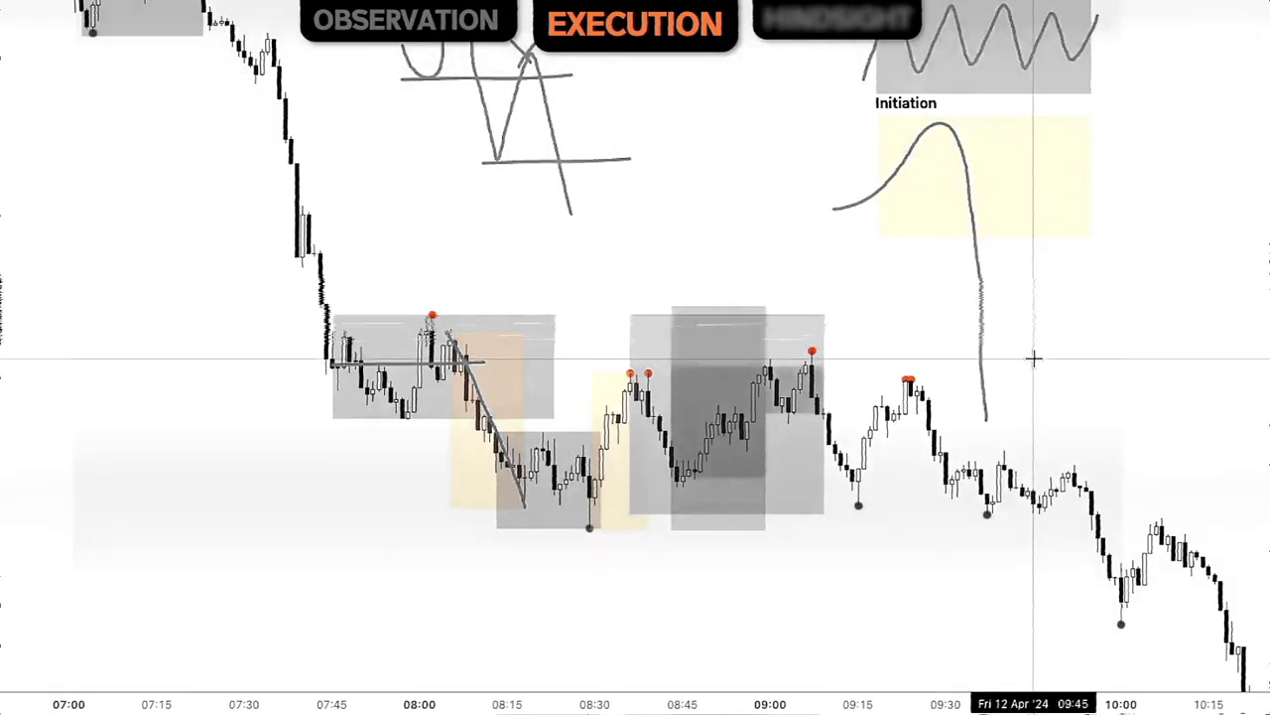
Step: Extend the short position's profit target down to the 10:00 low, giving a risk/reward ratio of 5
{"action": "left_click", "coordinate": [794, 513]}
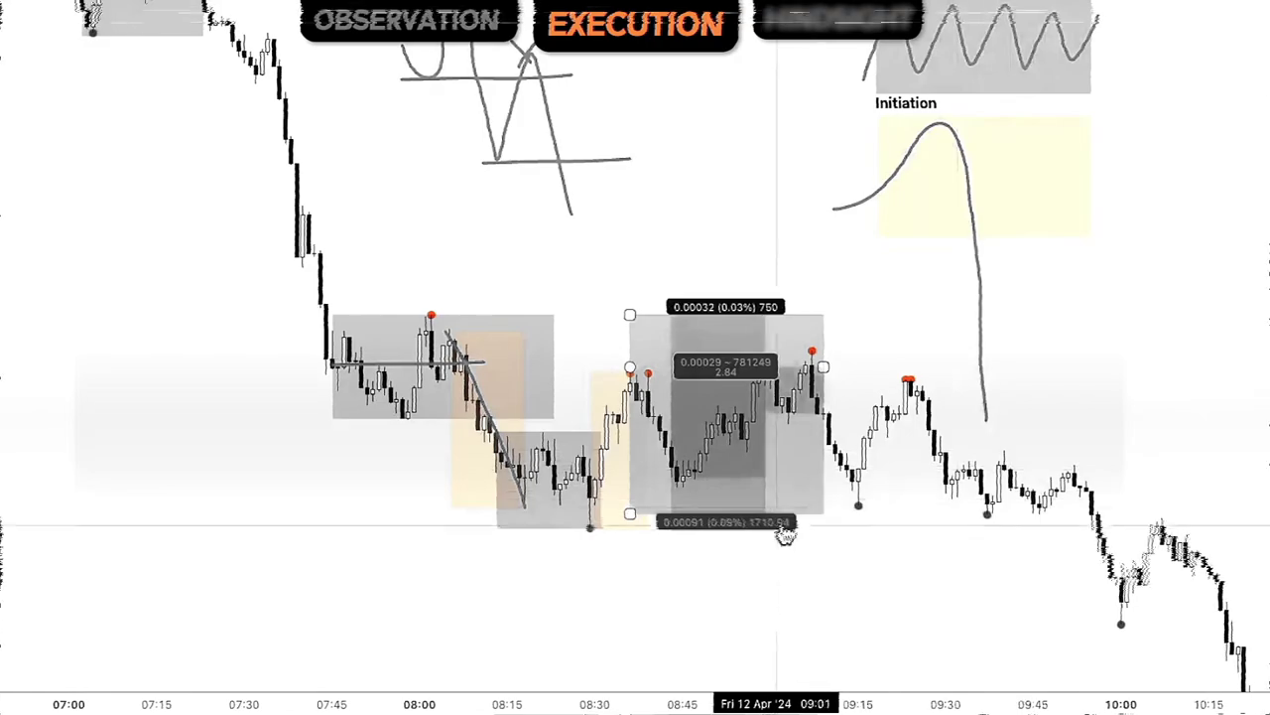
{"action": "left_click_drag", "start_coordinate": [640, 515], "coordinate": [650, 625]}
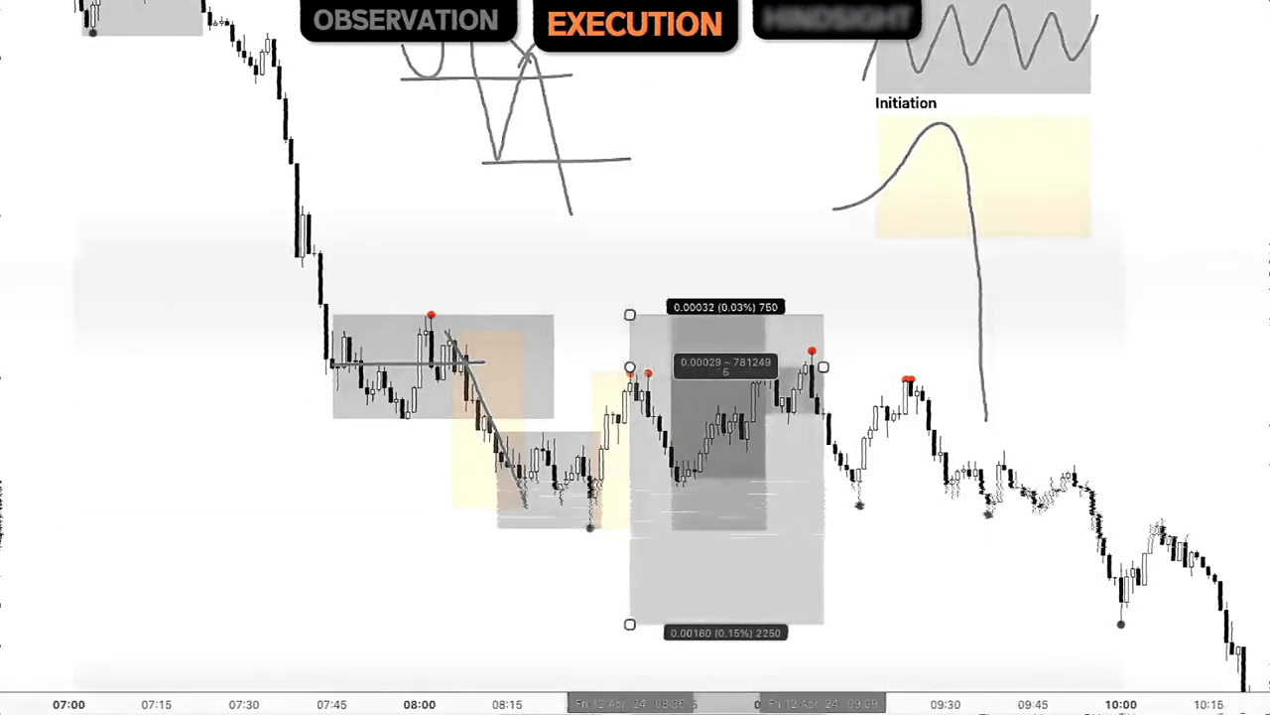
Step: Place a horizontal ray at the lower range's low near 08:29, and sketch a line from the 08:43 low to about 09:14 with a mark
{"action": "key", "text": "alt+j"}
{"action": "left_click", "coordinate": [585, 527]}
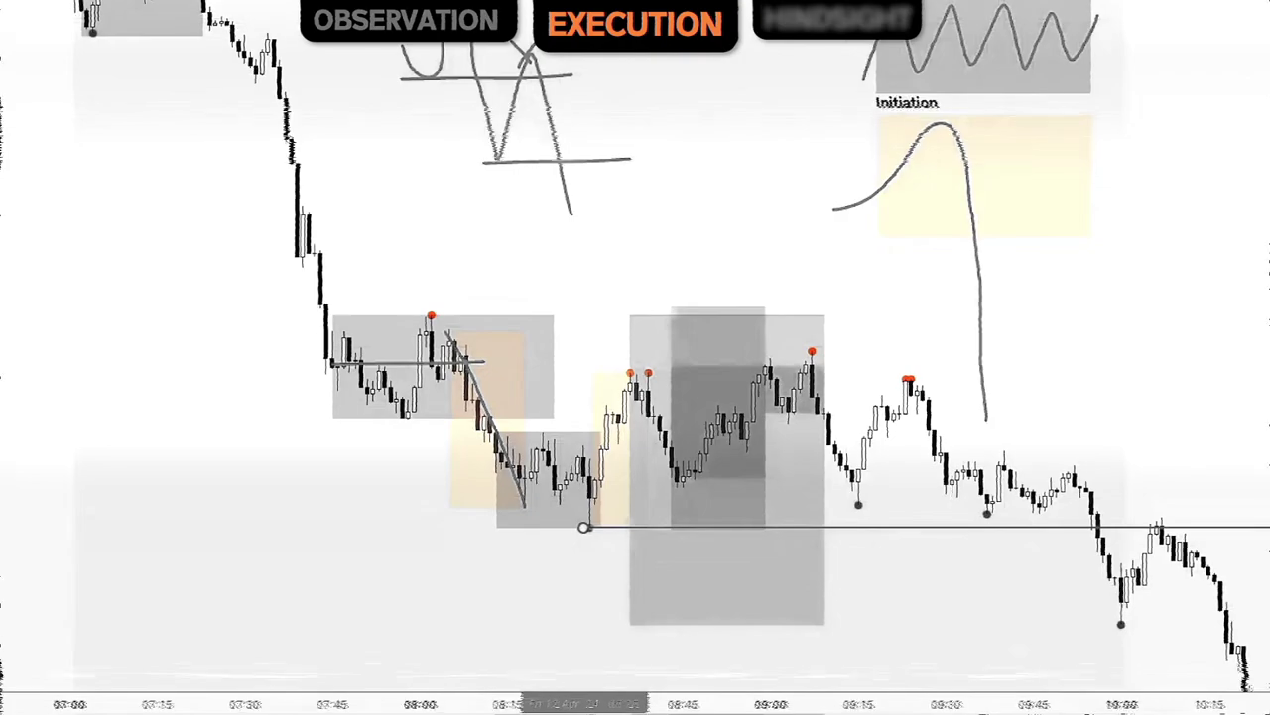
{"action": "mouse_move", "coordinate": [664, 476]}
{"action": "left_mouse_down"}
{"action": "mouse_move", "coordinate": [882, 469]}
{"action": "mouse_move", "coordinate": [853, 480]}
{"action": "left_mouse_up"}
{"action": "left_click_drag", "start_coordinate": [862, 451], "coordinate": [833, 482]}
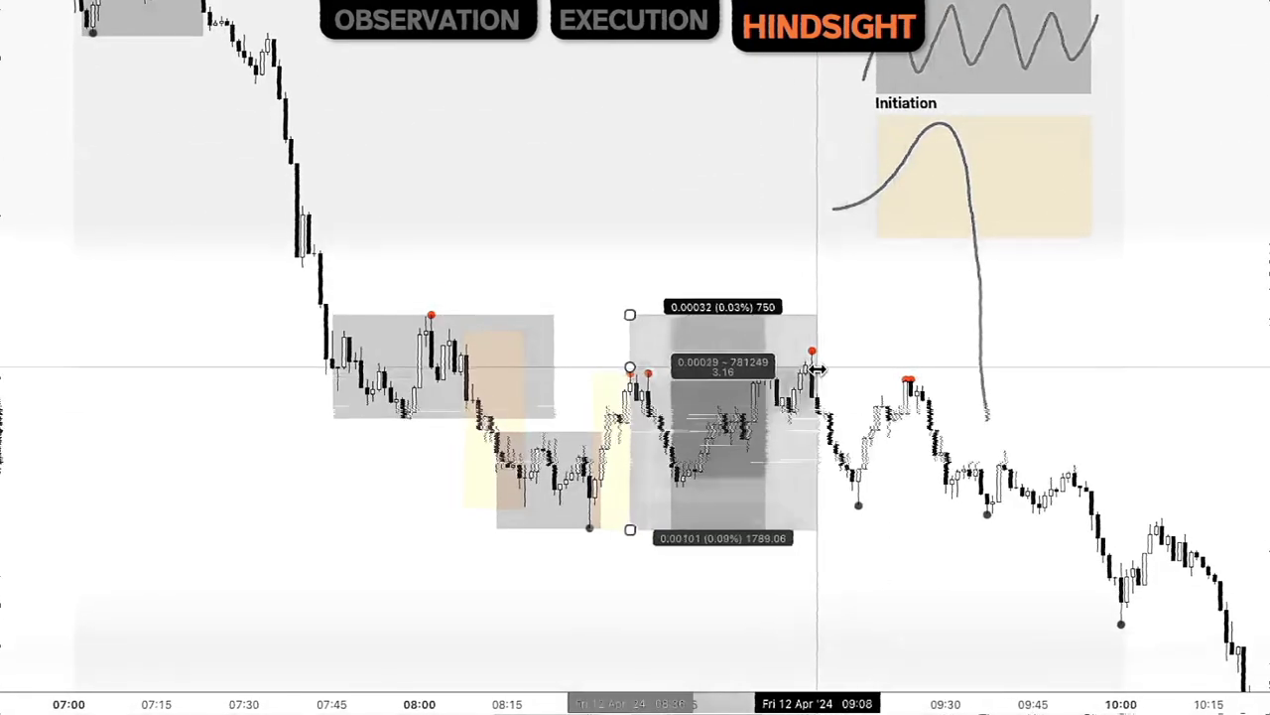
Step: Lower the short position's target to a 4.16 ratio, and extend the long position to 09:26 with its target raised to a 4.47 ratio
{"action": "left_click_drag", "start_coordinate": [629, 529], "coordinate": [629, 580]}
{"action": "left_click_drag", "start_coordinate": [766, 483], "coordinate": [922, 477]}
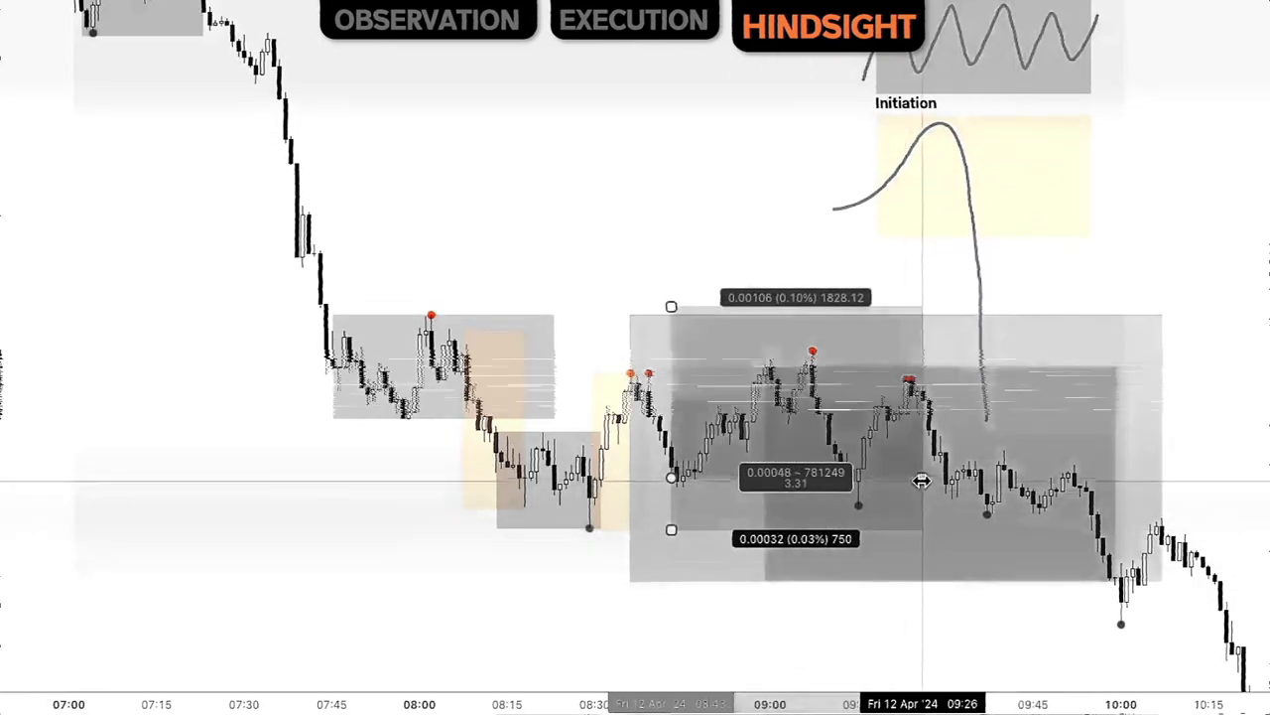
{"action": "left_click_drag", "start_coordinate": [675, 304], "coordinate": [683, 249]}
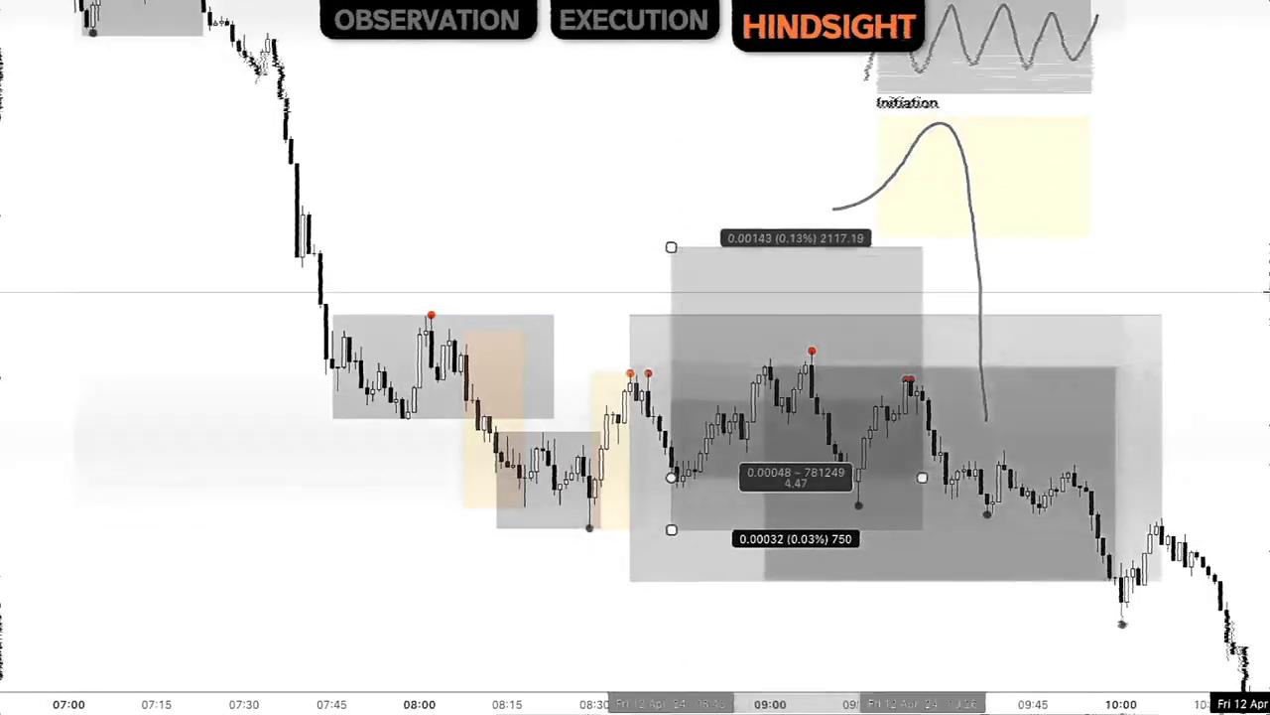
Step: Shorten the short position that starts at 08:36 so that it ends at 09:24
{"action": "left_click", "coordinate": [882, 545]}
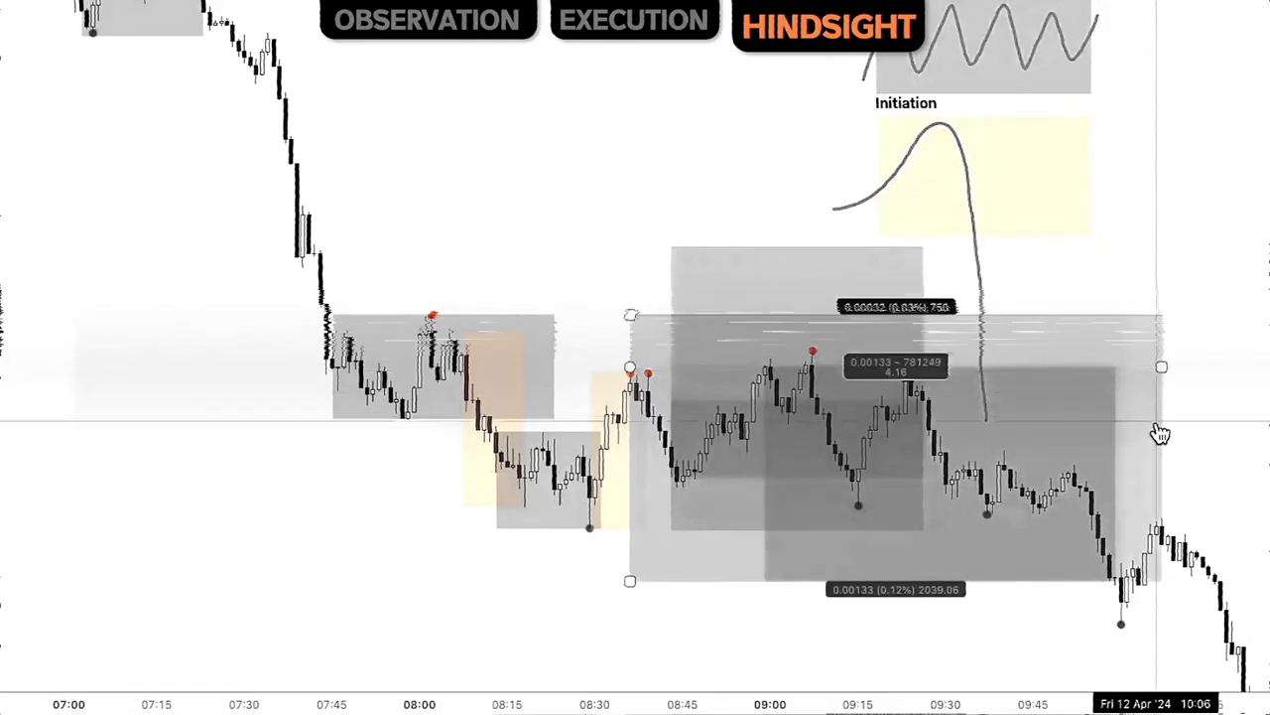
{"action": "left_click", "coordinate": [1265, 416]}
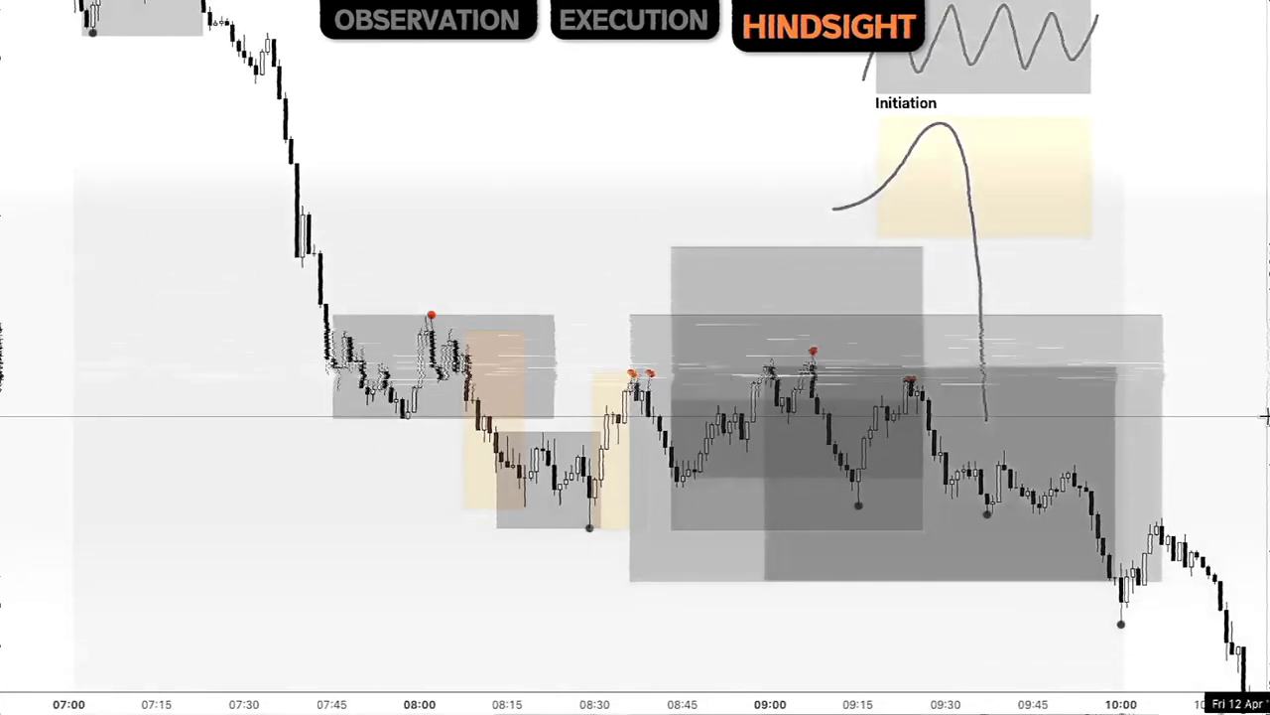
{"action": "left_click_drag", "start_coordinate": [1148, 368], "coordinate": [911, 369]}
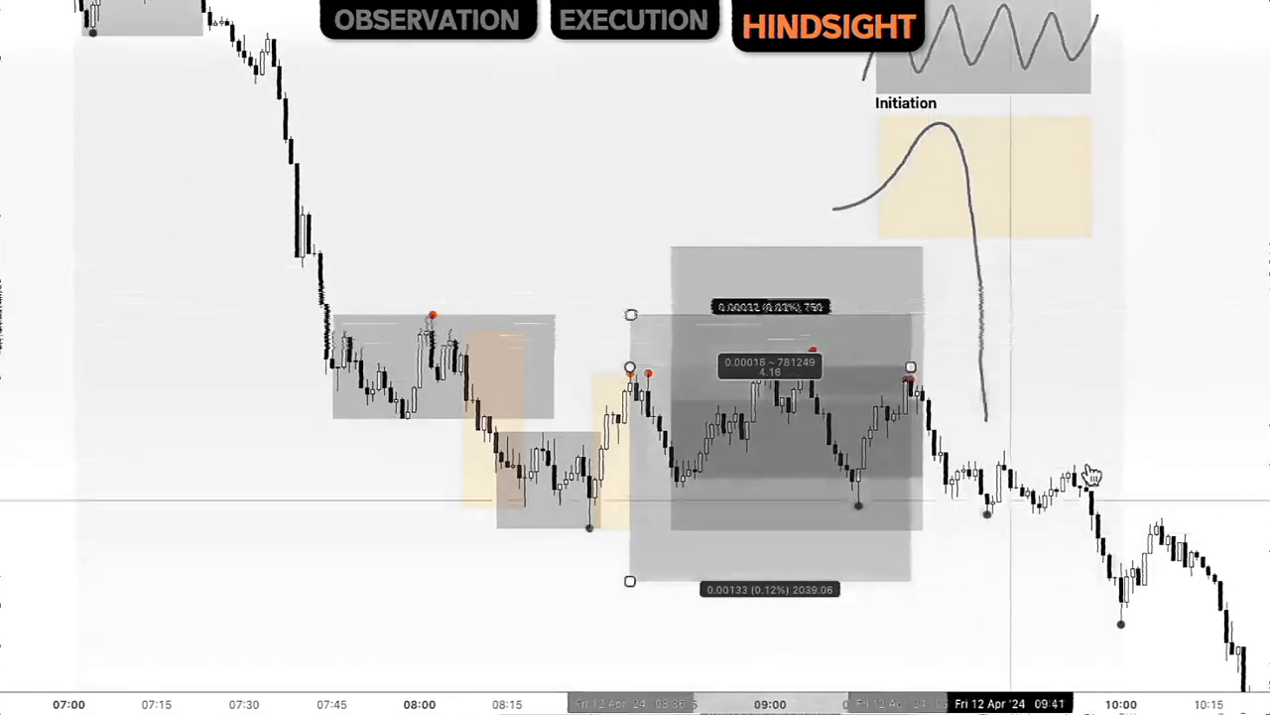
Step: Mark the low near 08:43 with a freehand cross and a horizontal line from about 08:29 to 08:48
{"action": "scroll", "coordinate": [1261, 513], "scroll_direction": "down", "scroll_amount": 5}
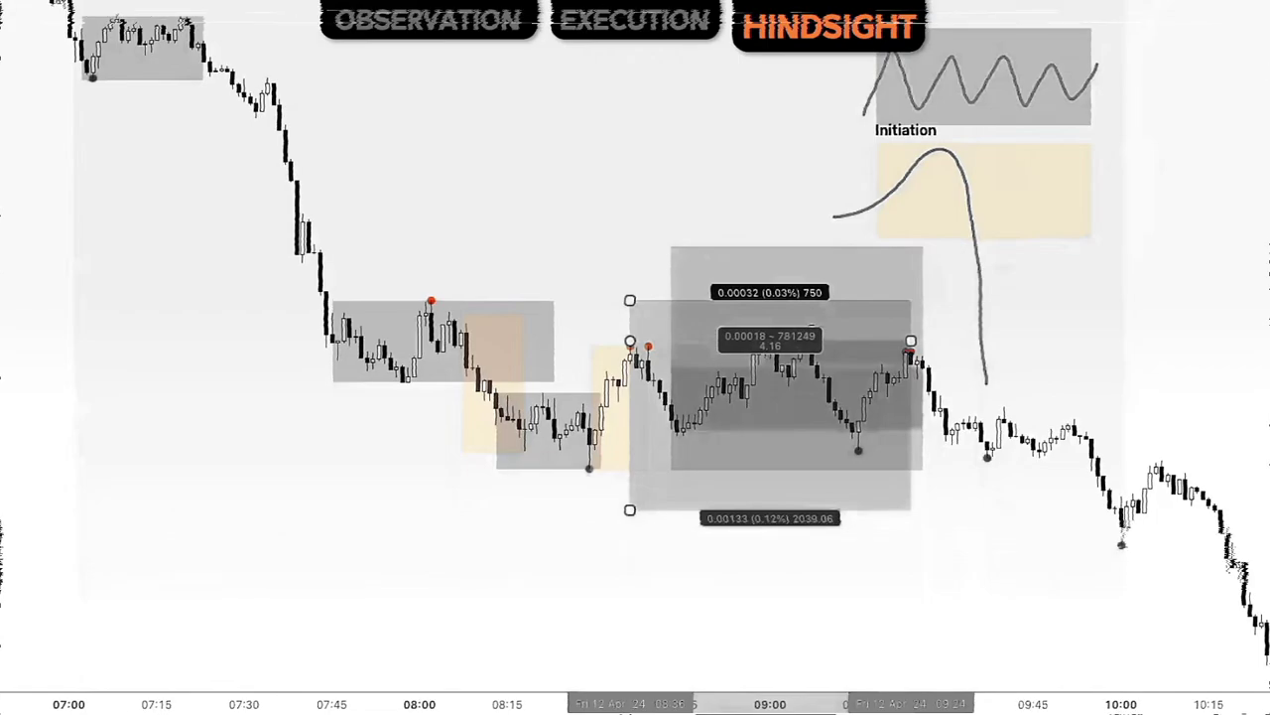
{"action": "left_click_drag", "start_coordinate": [1268, 508], "coordinate": [1034, 483]}
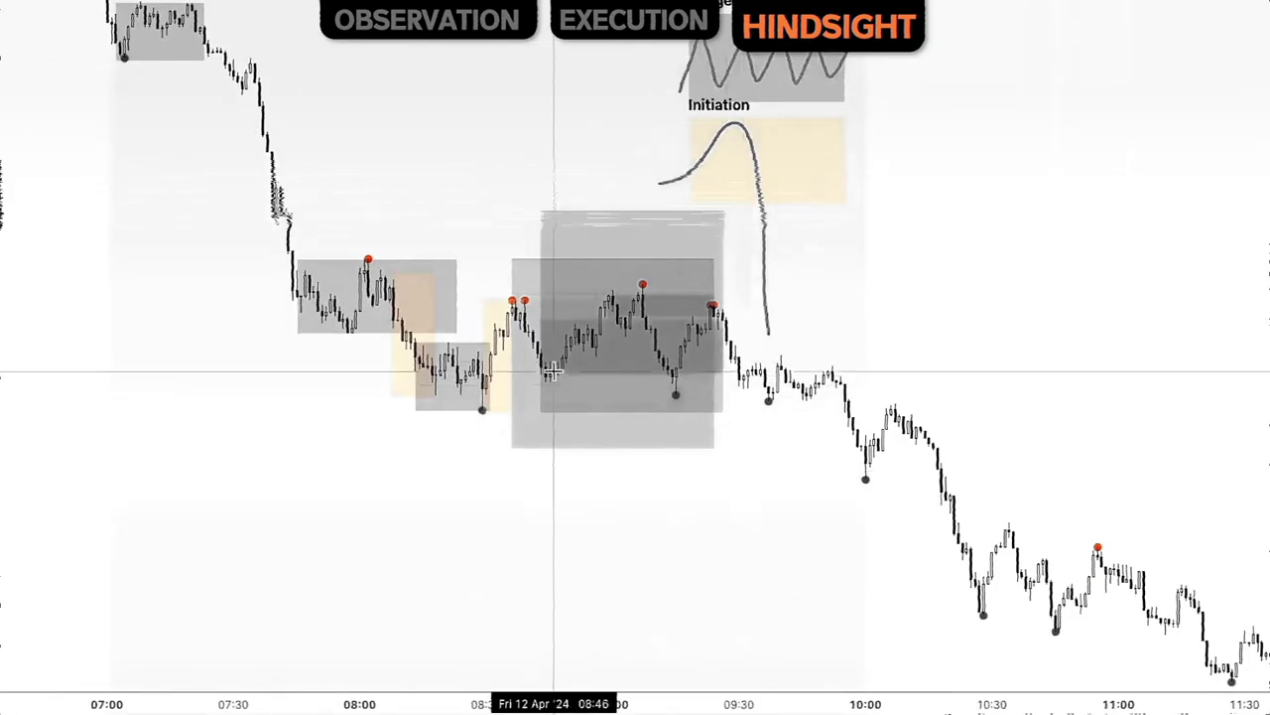
{"action": "left_click_drag", "start_coordinate": [538, 381], "coordinate": [480, 377]}
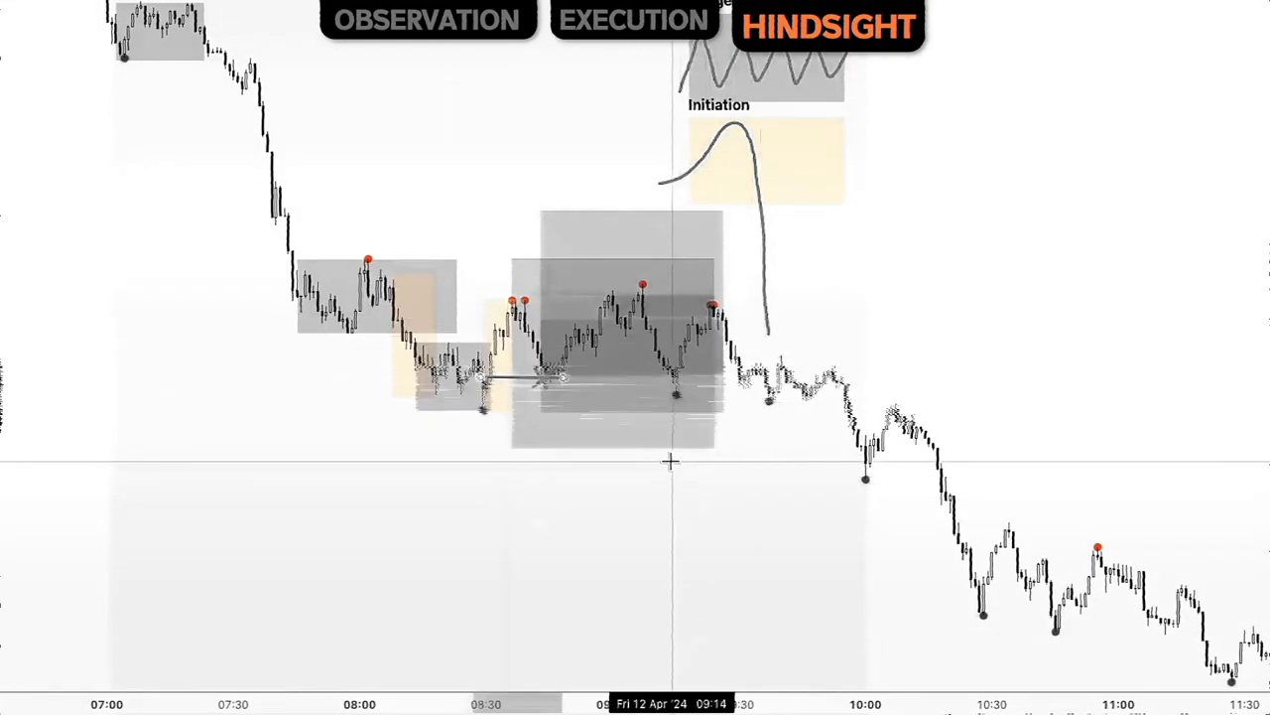
Step: Sketch a falling stroke from the 09:07 high and horizontal lines across the ranges' upper and lower levels, and delete them
{"action": "left_click_drag", "start_coordinate": [645, 287], "coordinate": [703, 497]}
{"action": "key", "text": "Delete"}
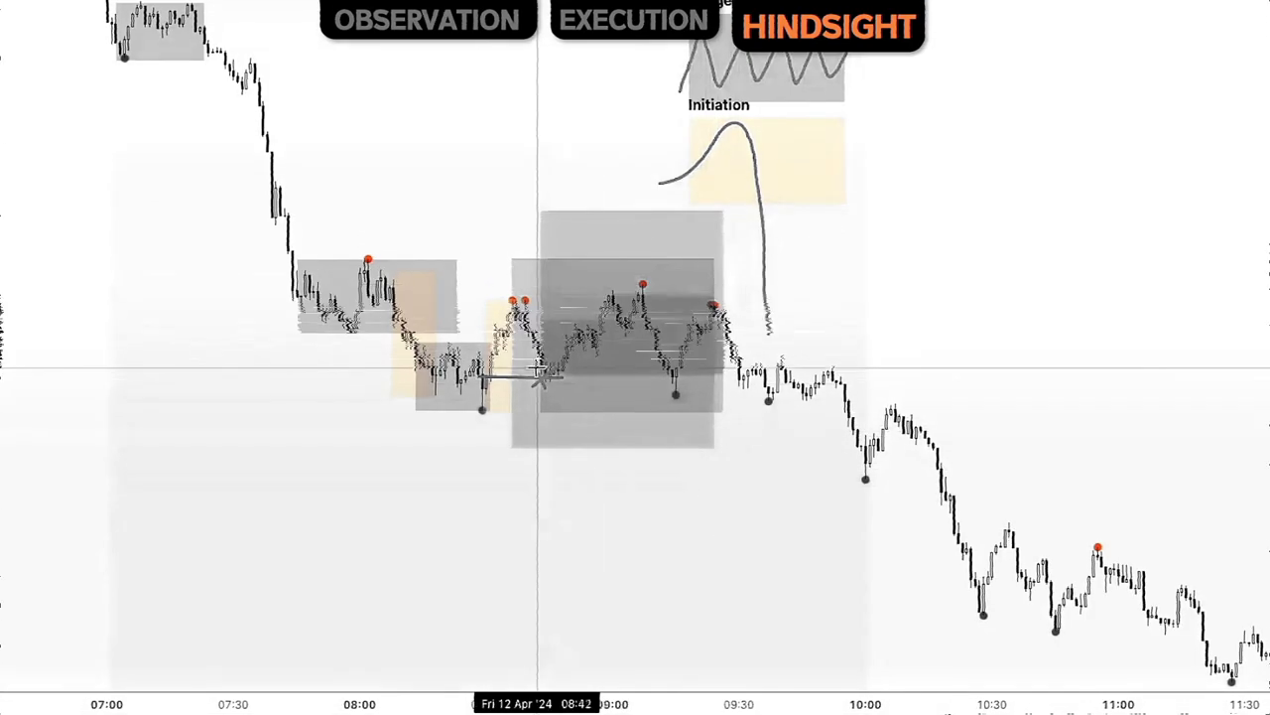
{"action": "left_click_drag", "start_coordinate": [381, 283], "coordinate": [595, 281]}
{"action": "left_click_drag", "start_coordinate": [438, 391], "coordinate": [717, 392]}
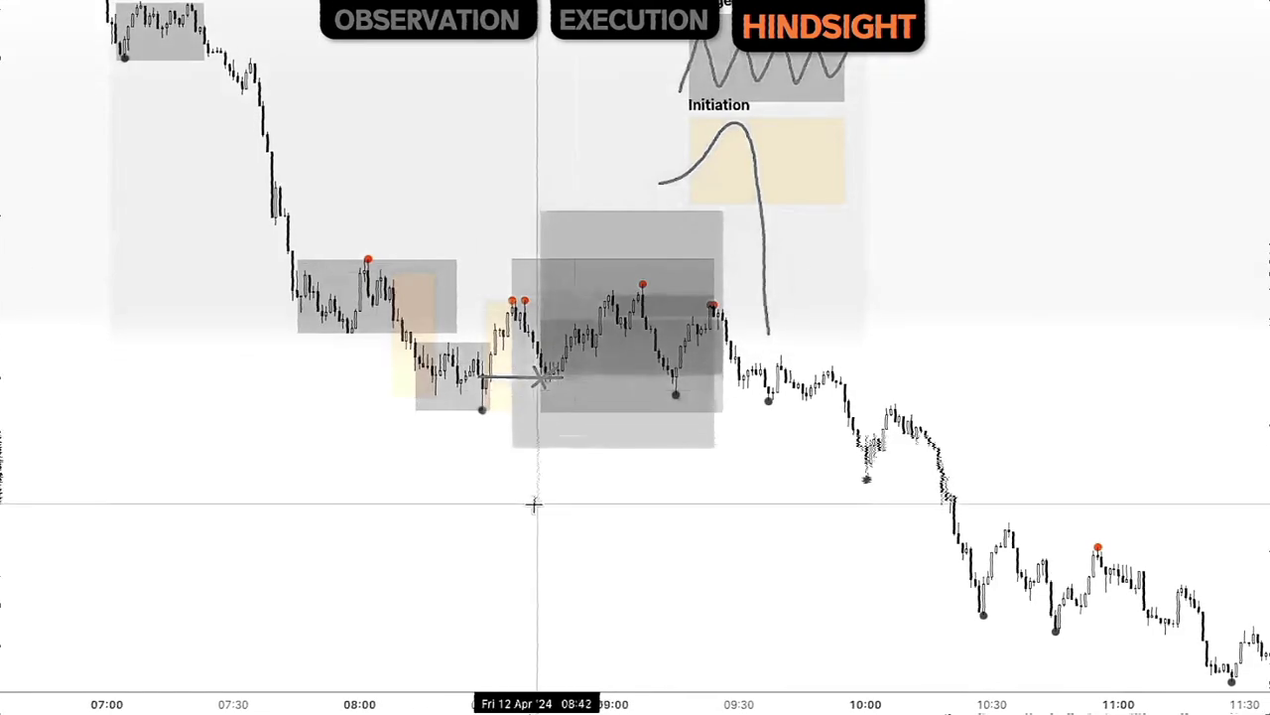
Step: Sketch a freehand upward arrow below the marked 08:43 low
{"action": "mouse_move", "coordinate": [519, 478]}
{"action": "left_mouse_down"}
{"action": "mouse_move", "coordinate": [519, 444]}
{"action": "mouse_move", "coordinate": [541, 477]}
{"action": "left_mouse_up"}
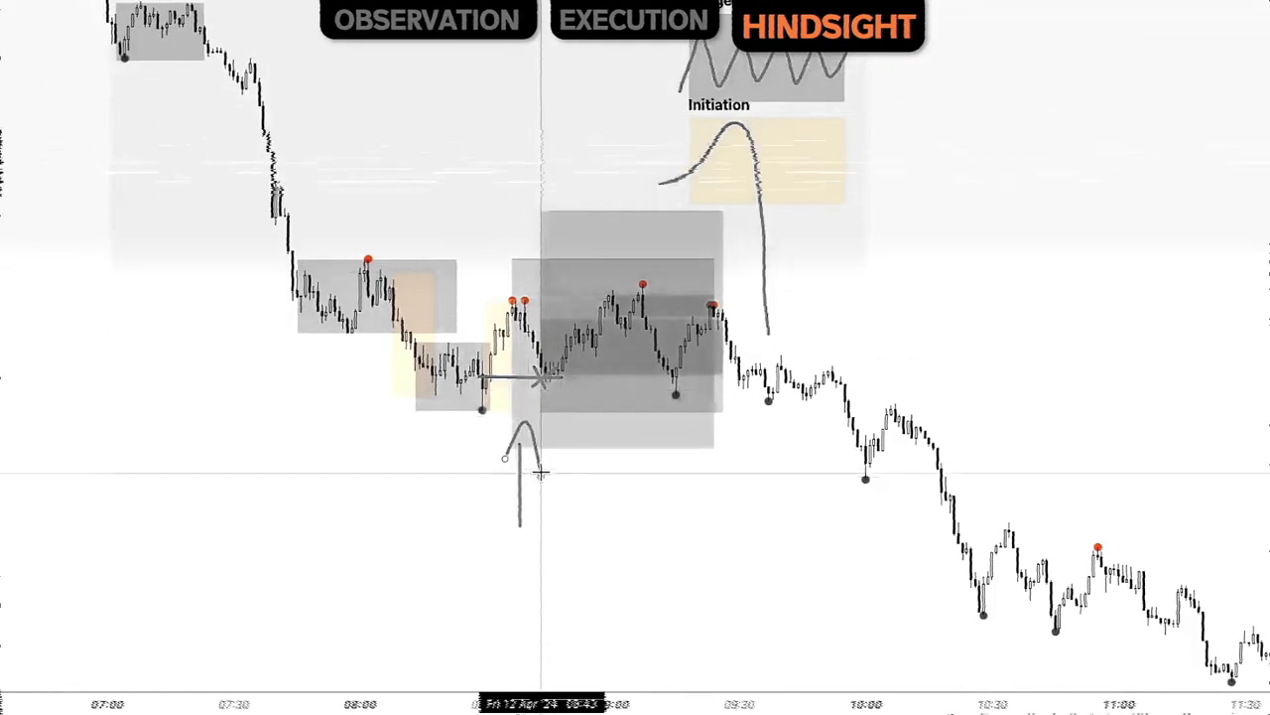